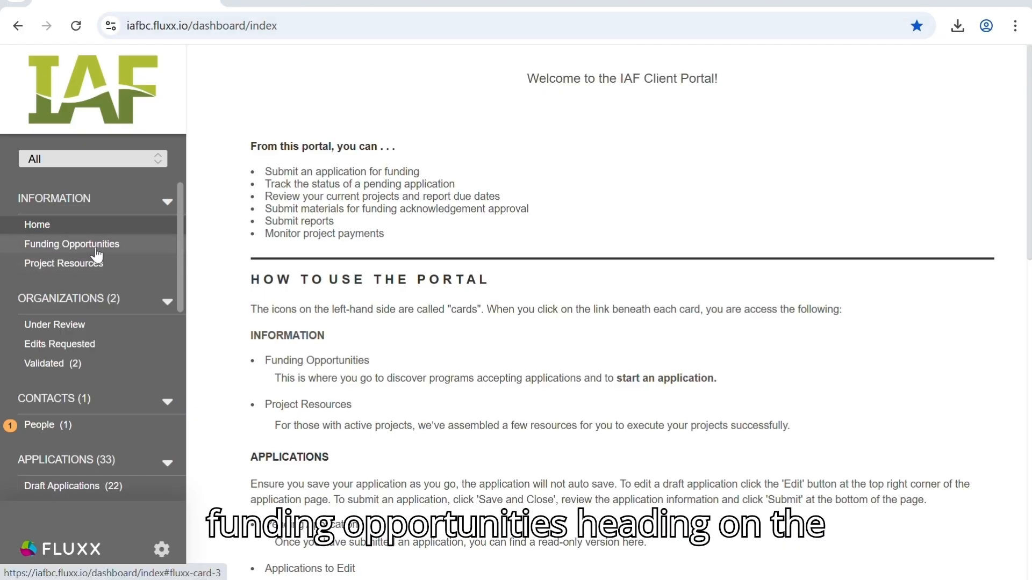
- Visit the Funding Opportunities page, then open the first draft ERP - Berries Replant application for editing
left_click(135, 251)
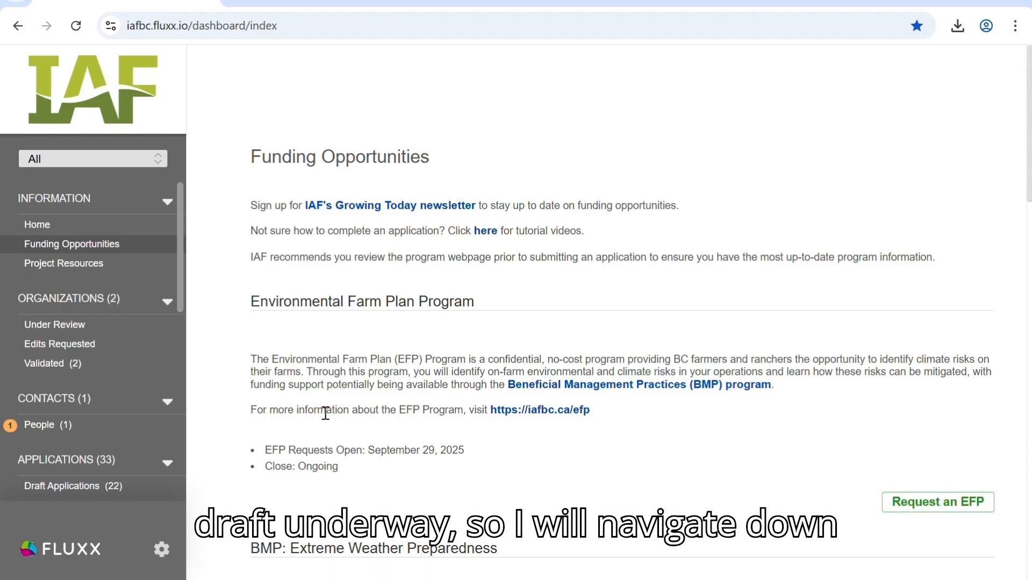
scroll(75, 409, "down", 2)
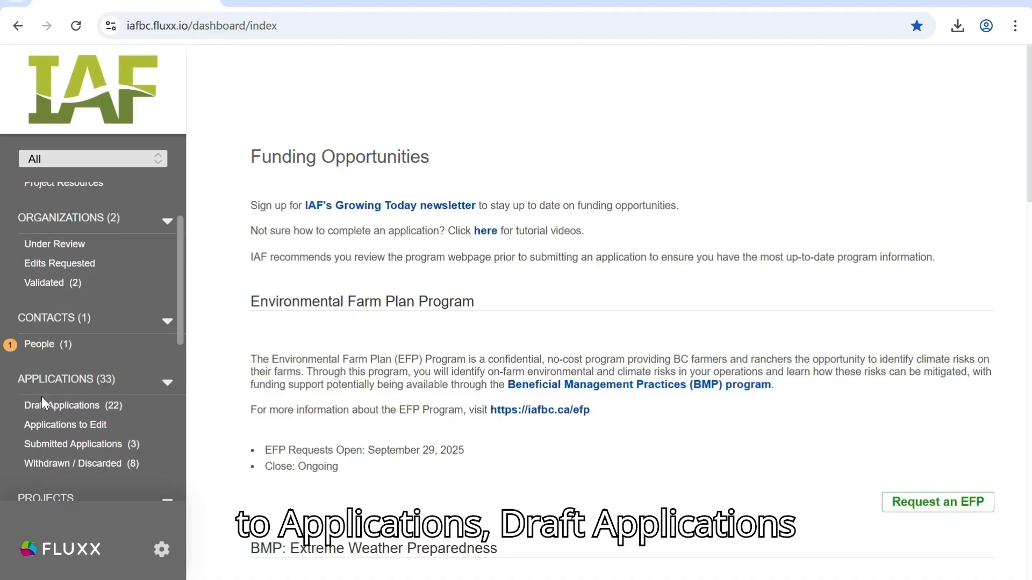
left_click(123, 414)
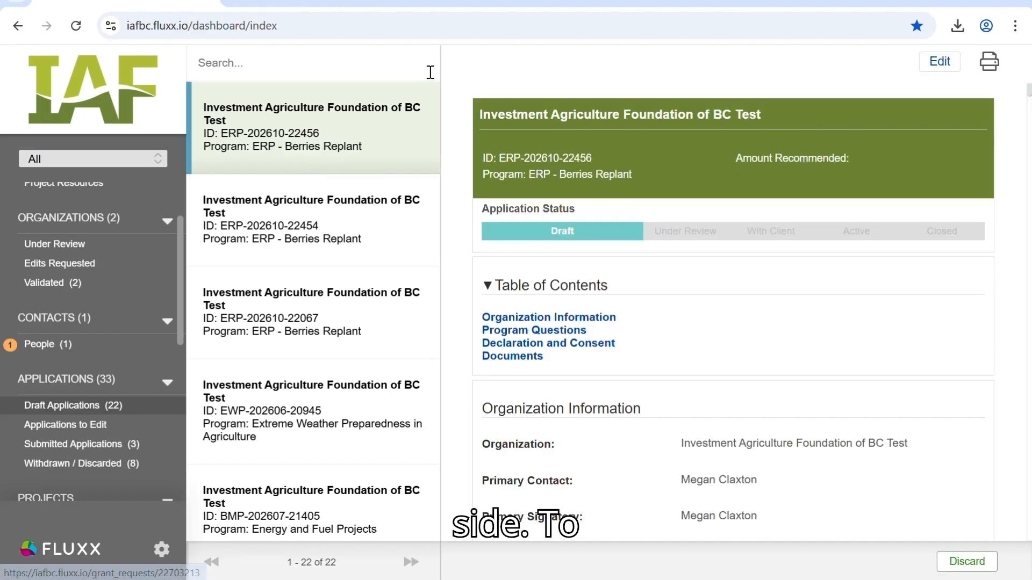
left_click(277, 150)
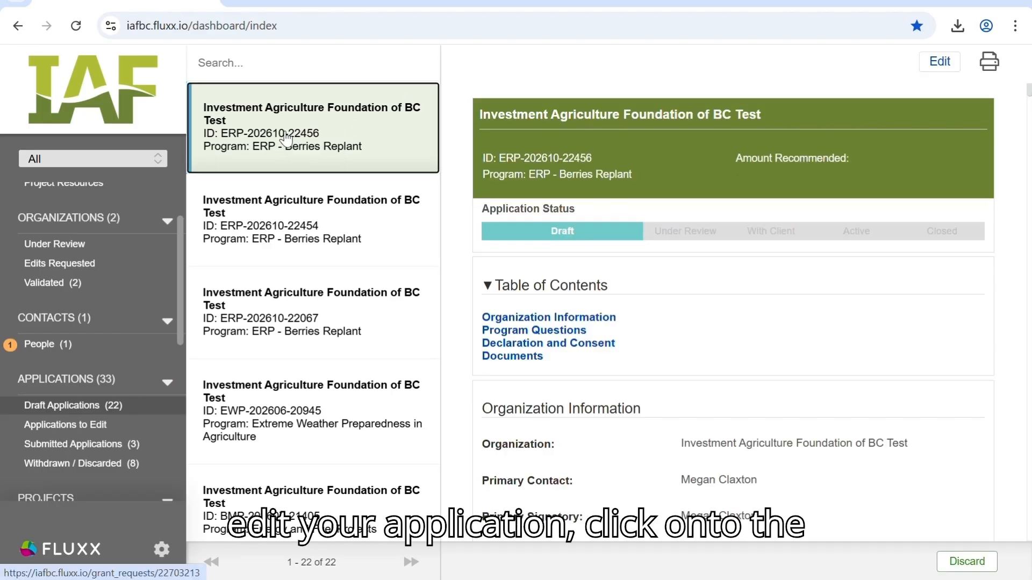
left_click(940, 63)
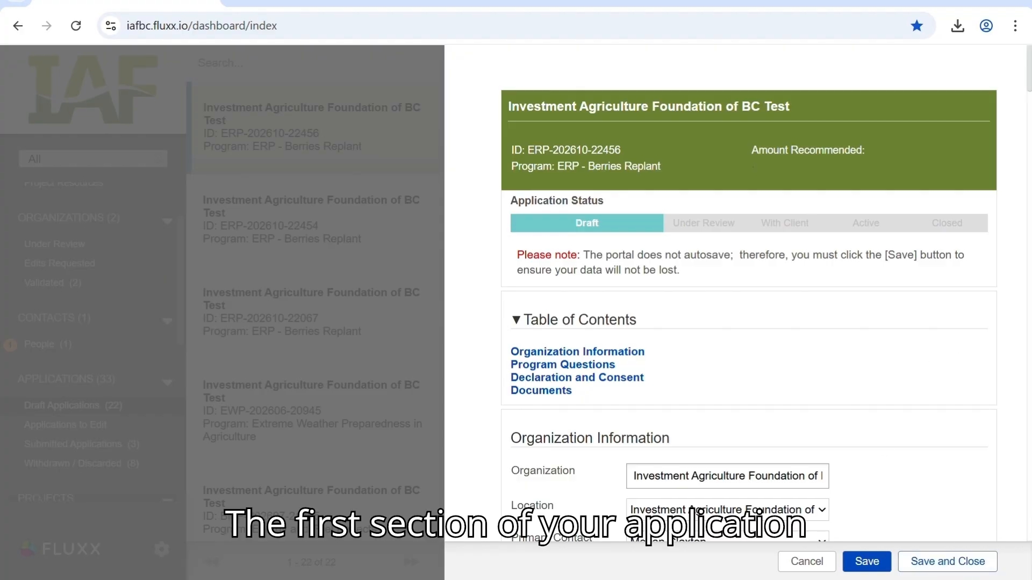
- Review the Organization Information section, then save and close the draft application
scroll(1008, 239, "down", 7)
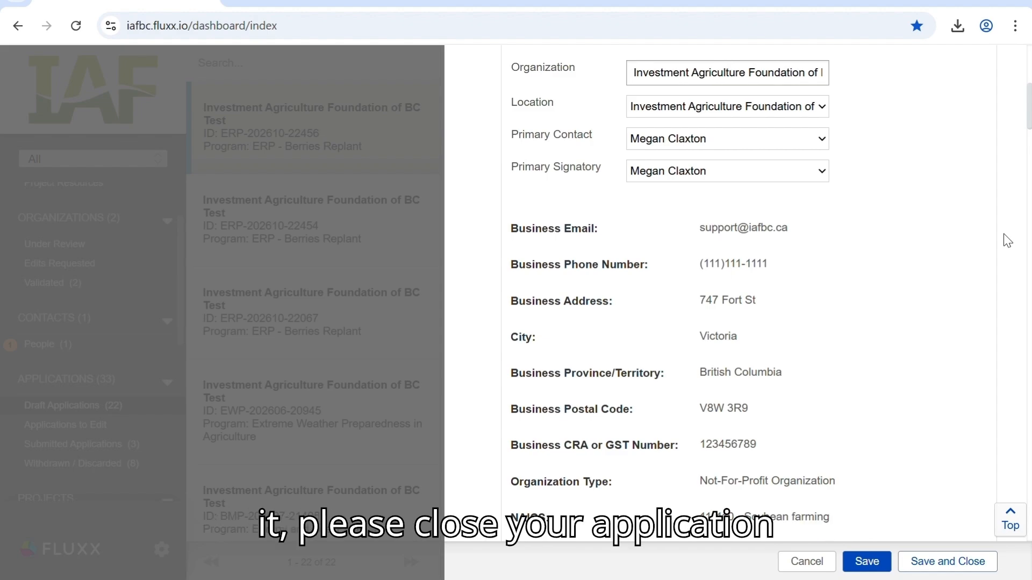
left_click(962, 562)
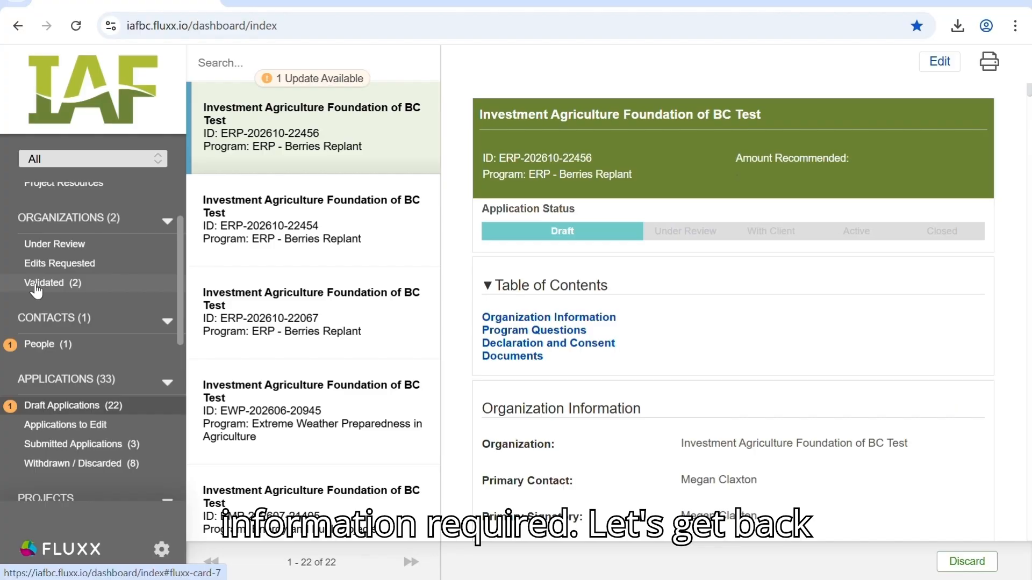
- Reopen the first draft application for editing and open the AF Demographic Data Collection Survey linked in its Demographic Information section
left_click(350, 138)
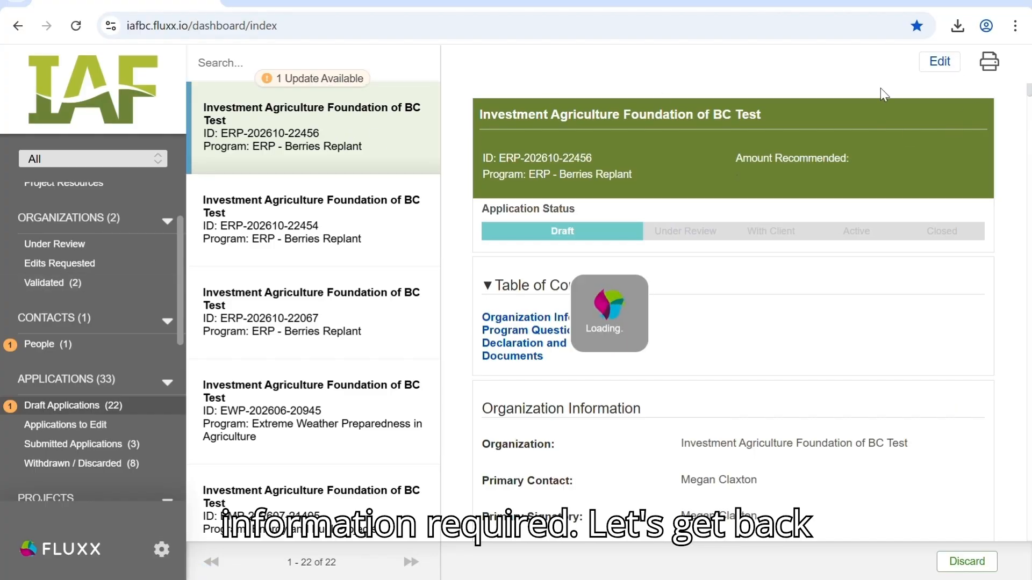
left_click(941, 62)
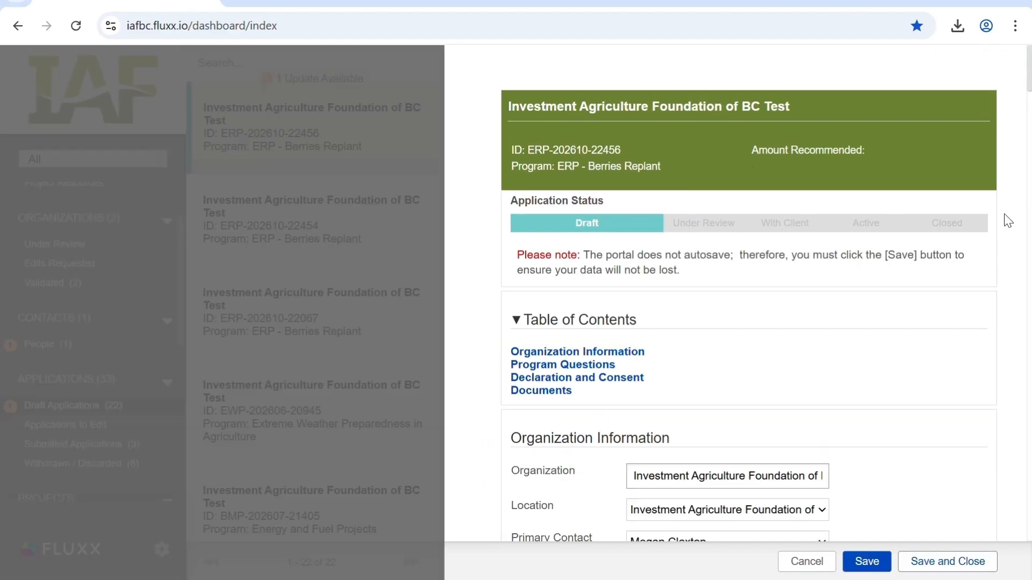
scroll(910, 359, "down", 2)
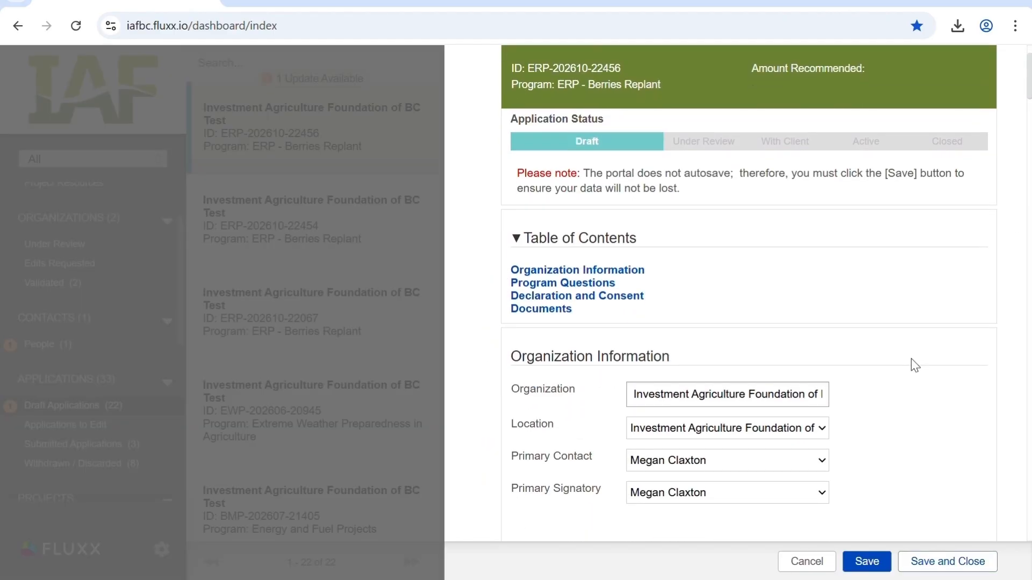
scroll(911, 359, "down", 5)
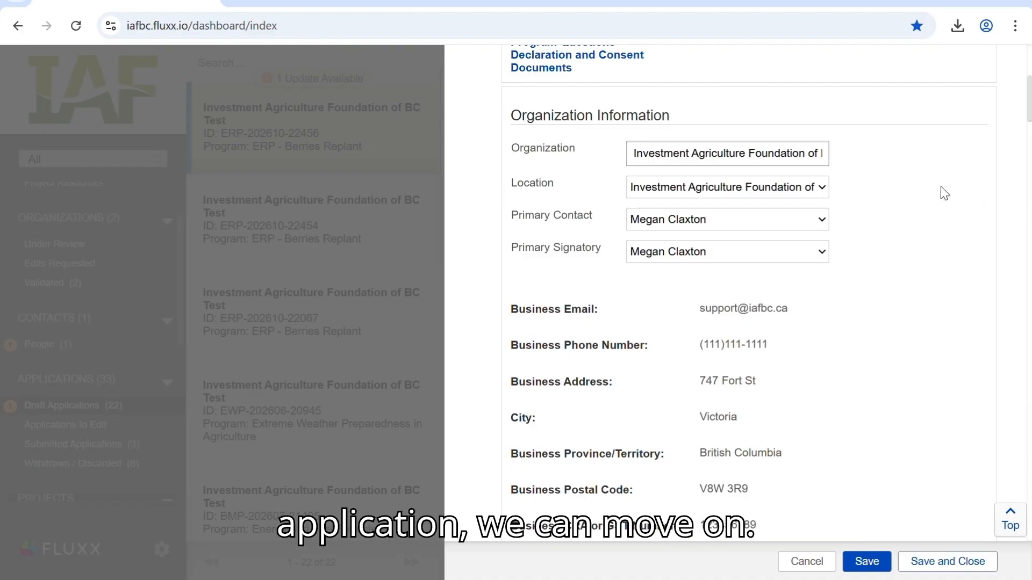
scroll(944, 194, "down", 10)
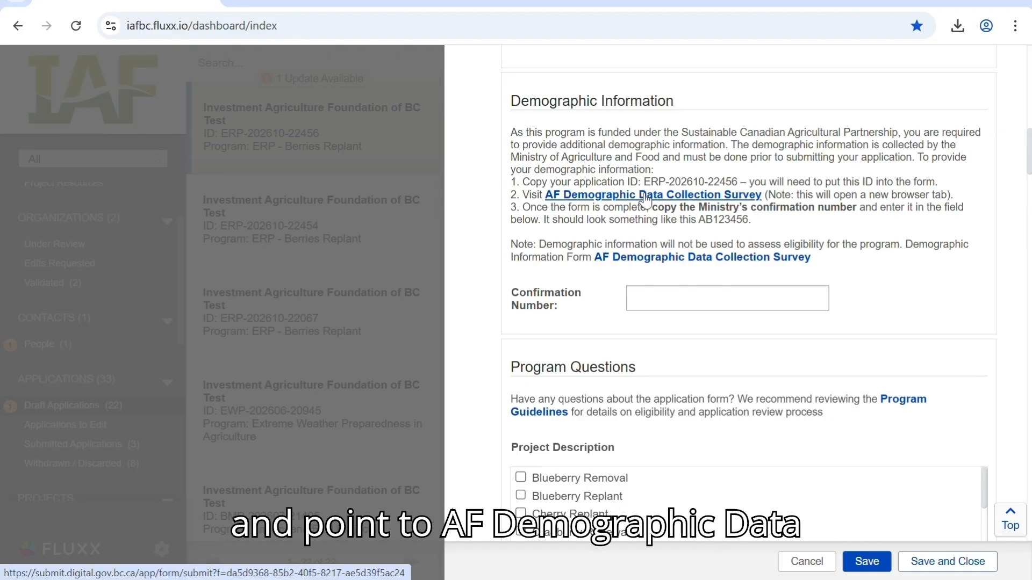
left_click(690, 204)
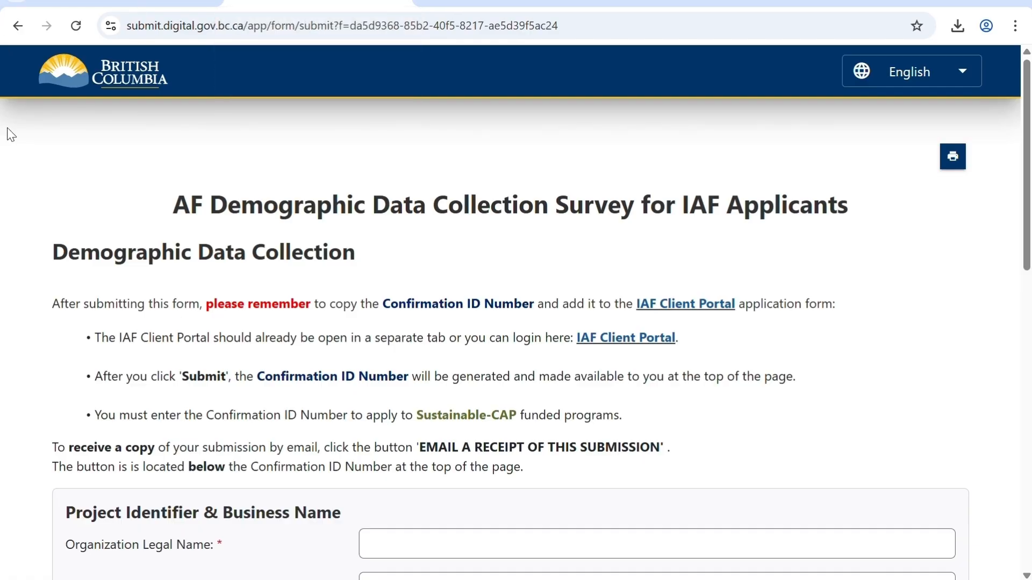
scroll(463, 260, "down", 3)
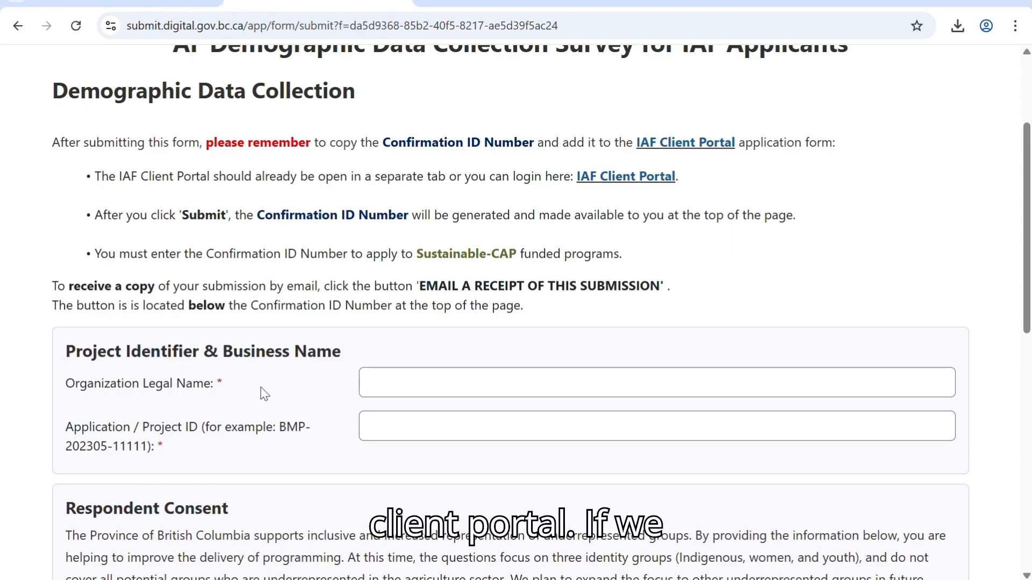
- Return to the IAF Client Portal and copy the application ID from the draft application's header
left_click(121, 3)
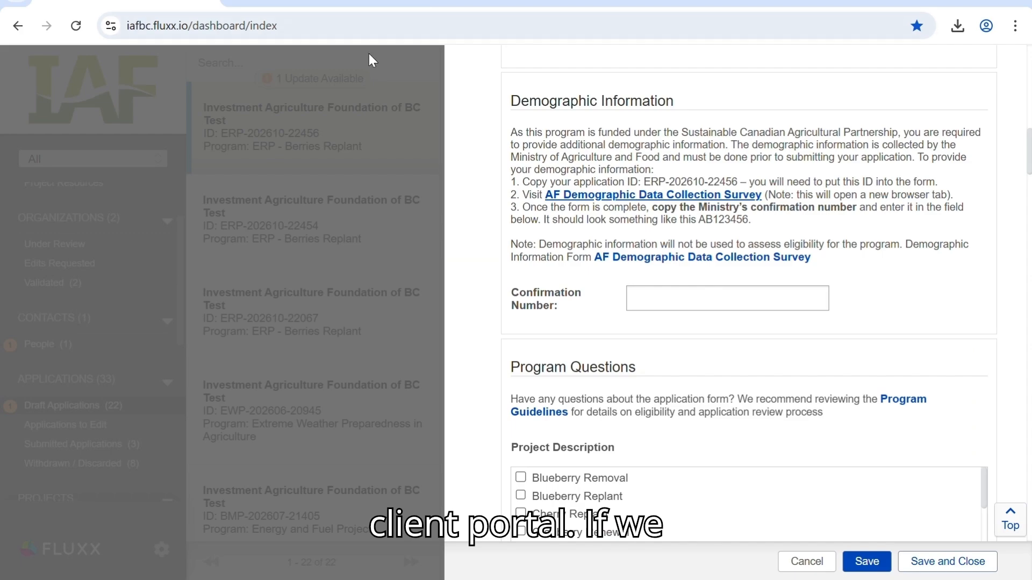
scroll(697, 367, "up", 15)
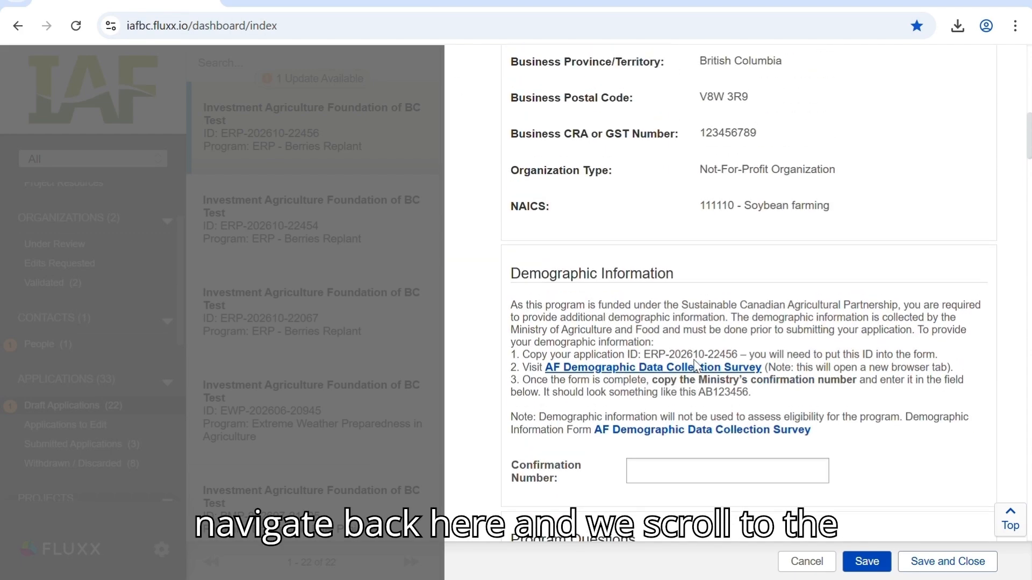
scroll(697, 367, "up", 1)
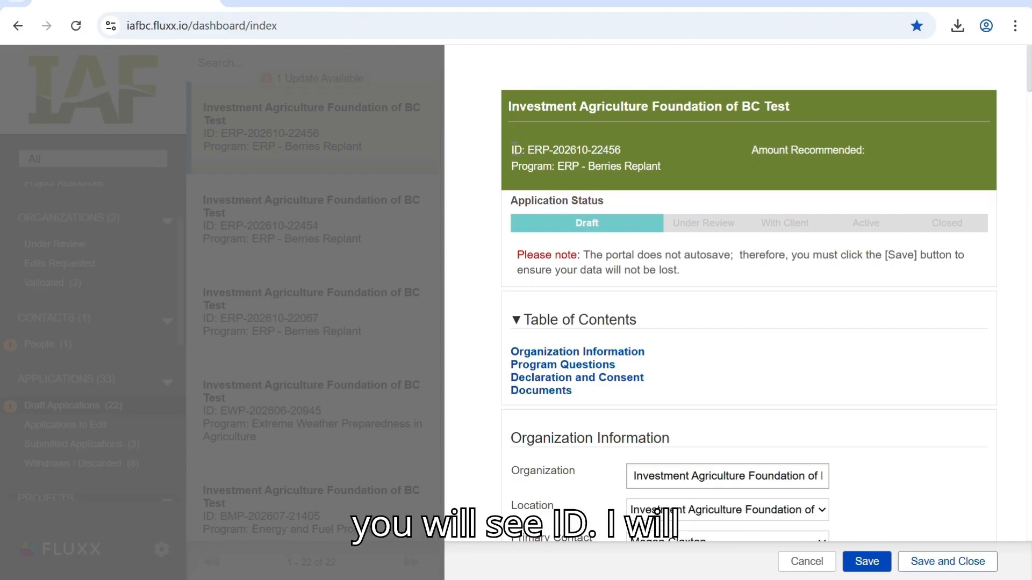
left_click_drag(530, 149, 617, 149)
right_click(616, 149)
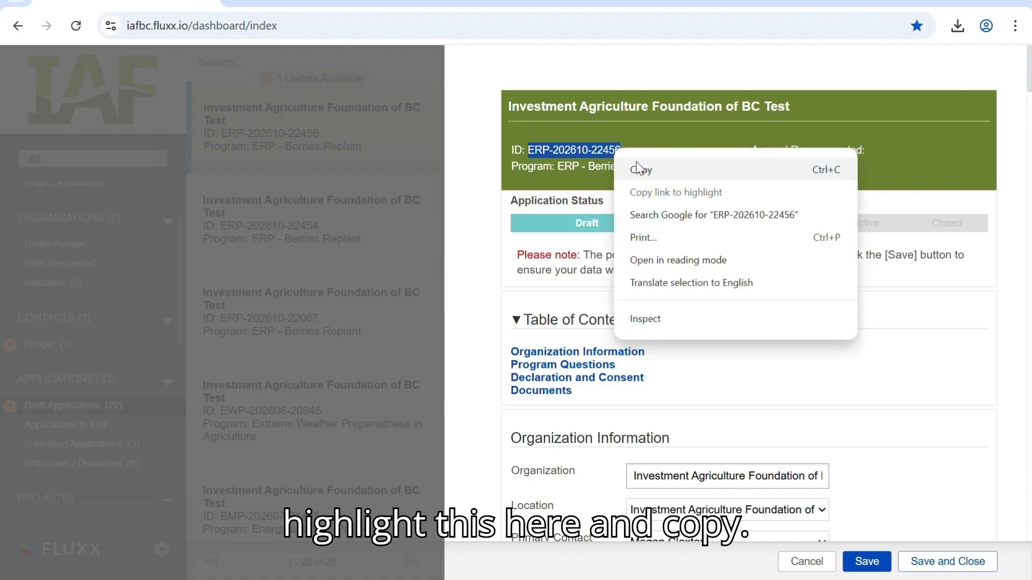
left_click(639, 167)
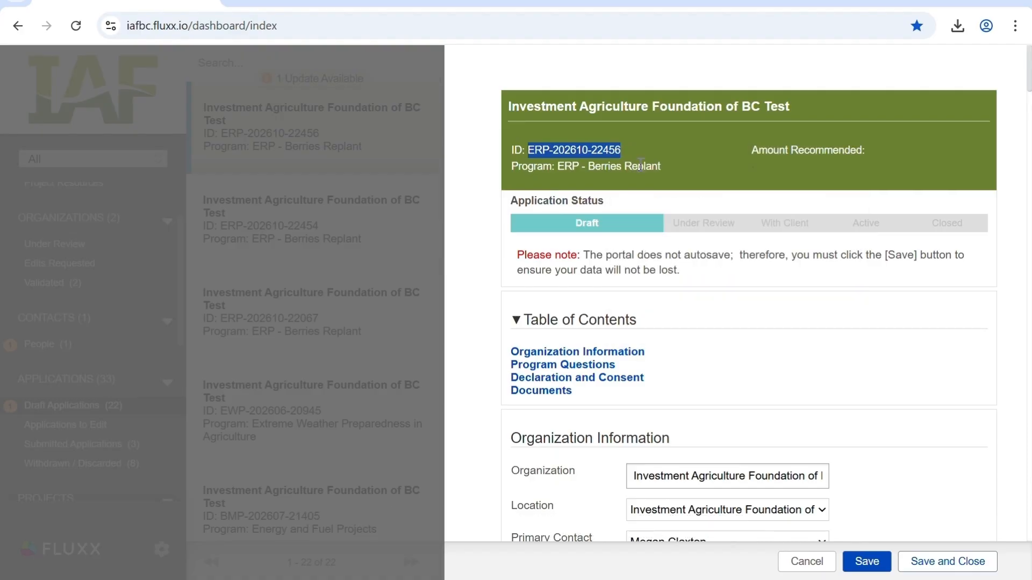
- Switch back to the demographic survey and paste the copied application ID into the Application / Project ID field
left_click(289, 6)
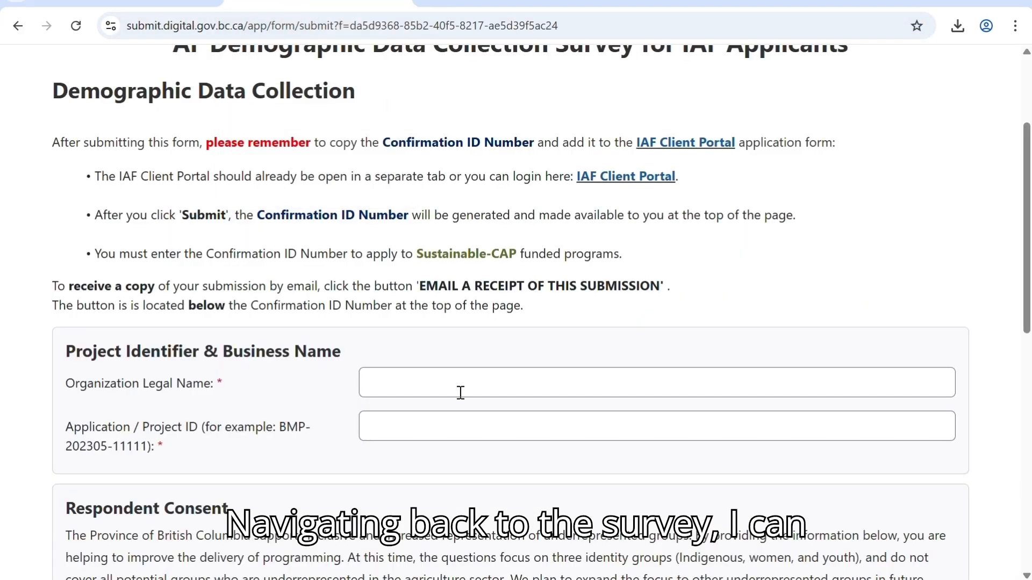
left_click(426, 424)
right_click(414, 425)
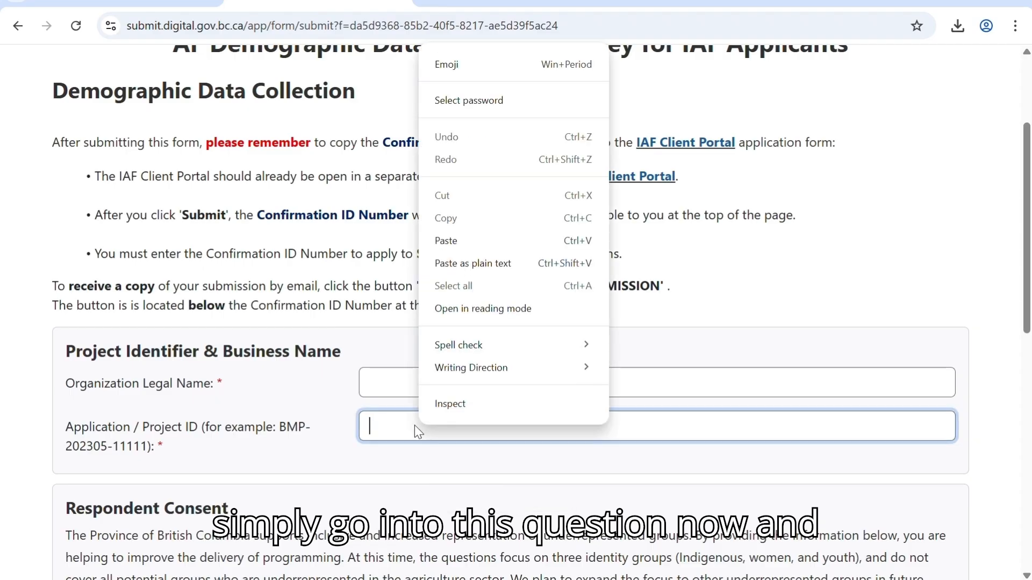
left_click(470, 241)
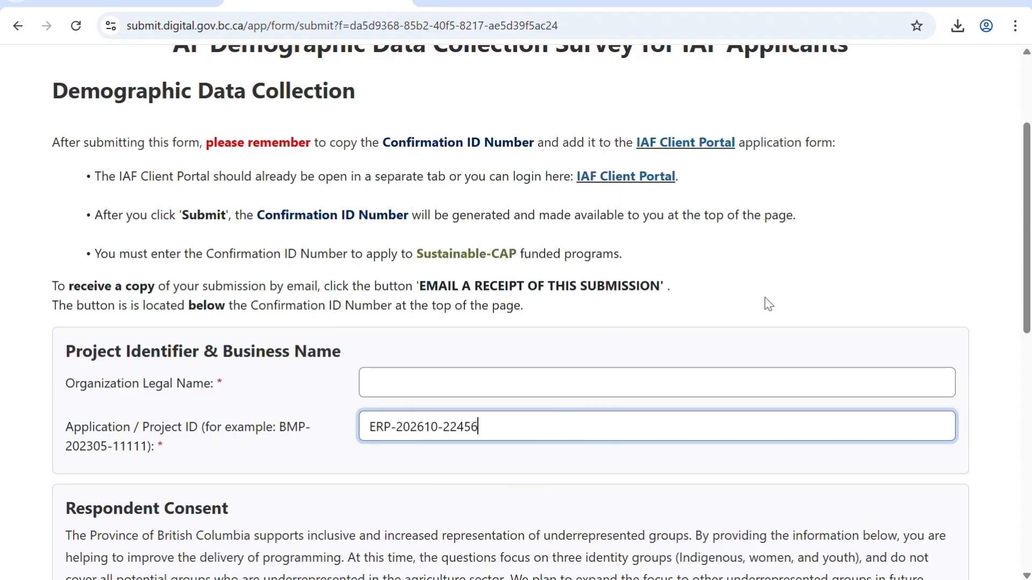
- Answer the survey's Respondent Consent question with "Yes, I agree"
scroll(624, 379, "down", 6)
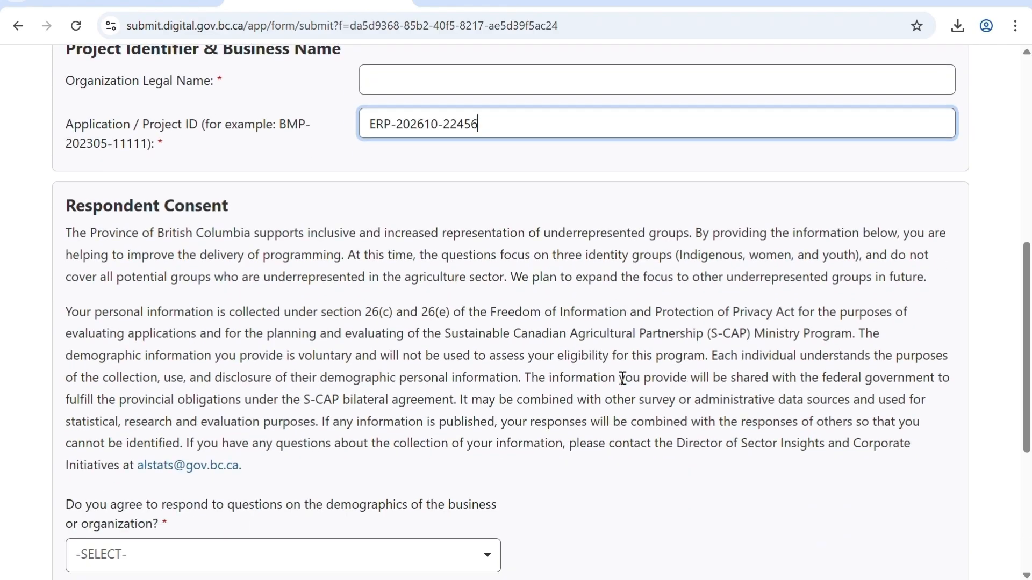
scroll(621, 378, "down", 1)
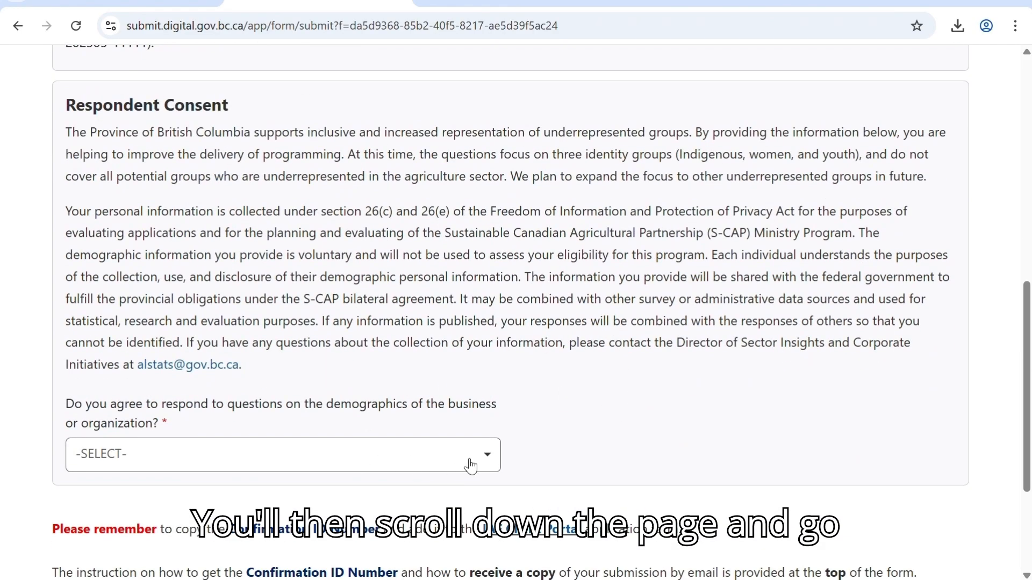
left_click(487, 463)
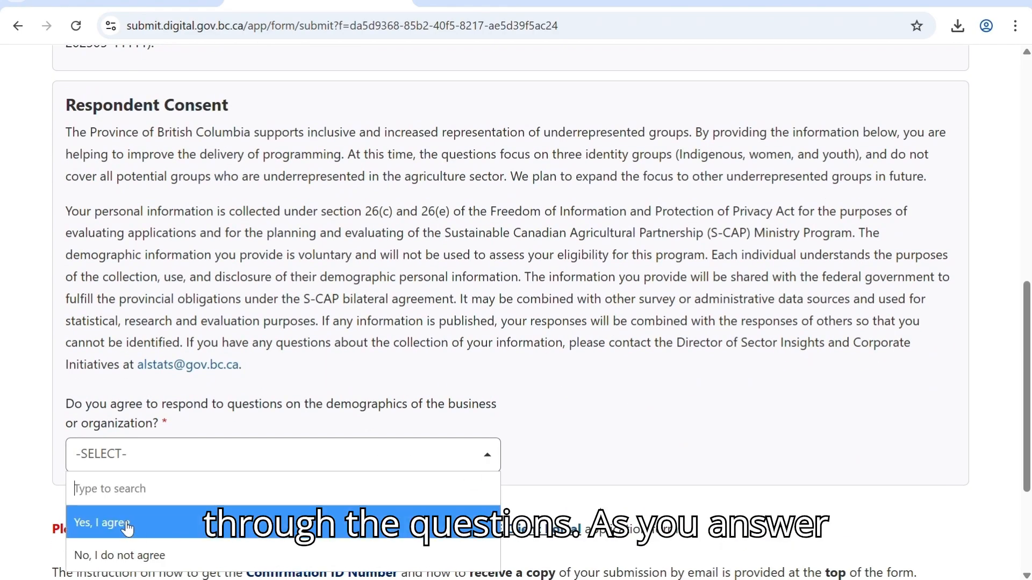
left_click(127, 524)
scroll(526, 417, "down", 4)
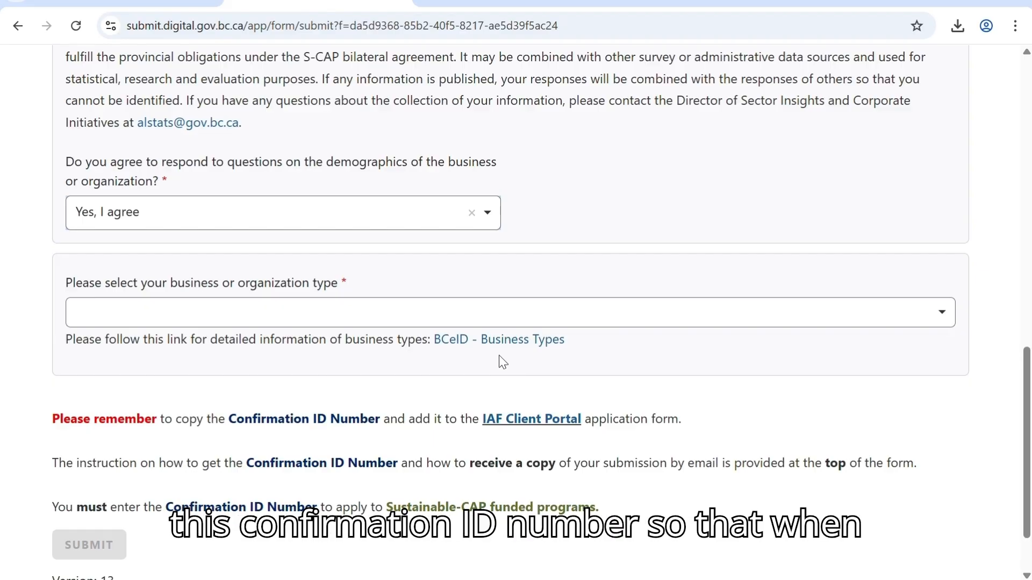
- Return to the IAF Client Portal and fill in the survey confirmation number under Demographic Information using a saved entry
left_click(91, 1)
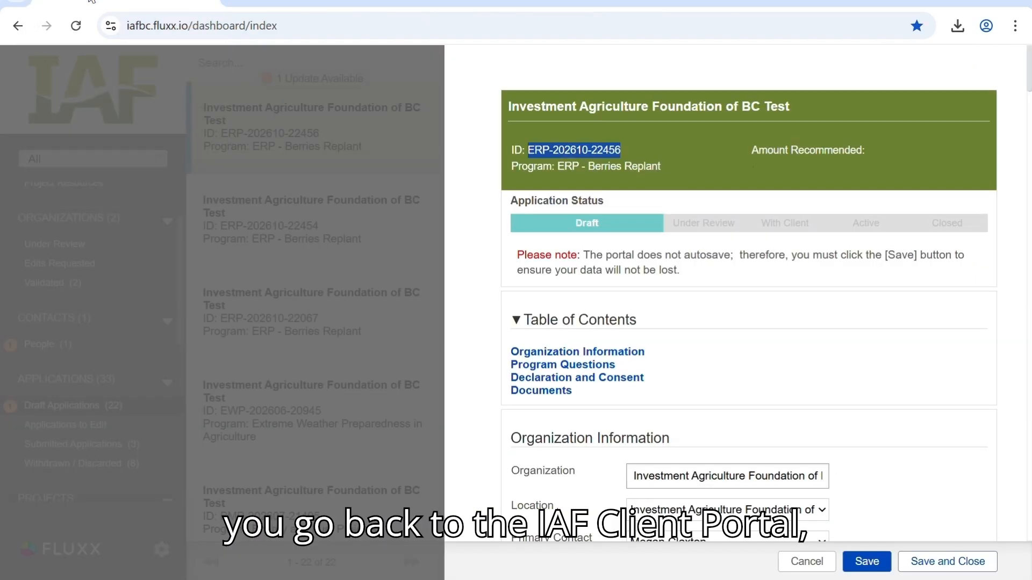
scroll(702, 421, "down", 10)
scroll(699, 417, "down", 7)
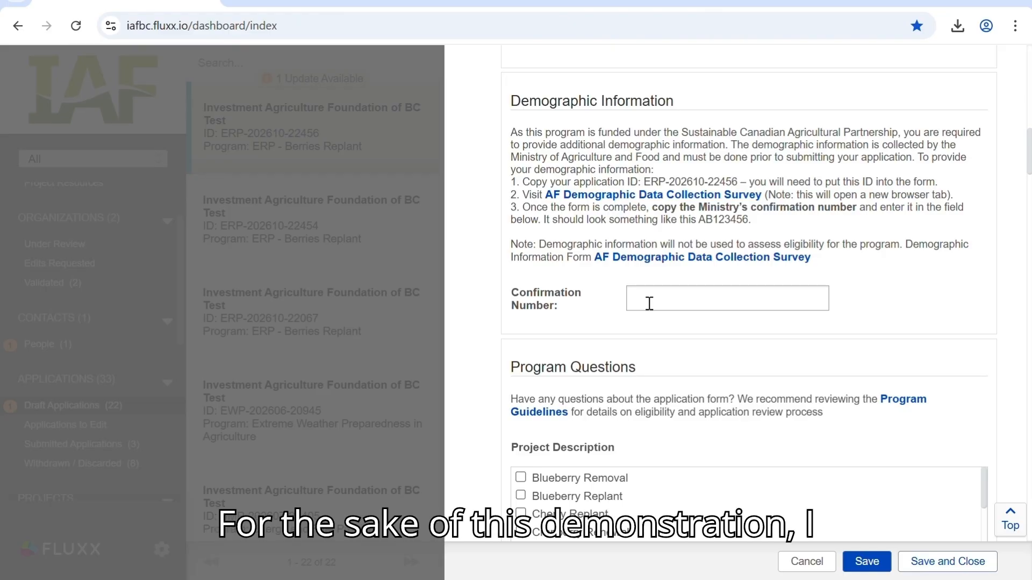
left_click(650, 304)
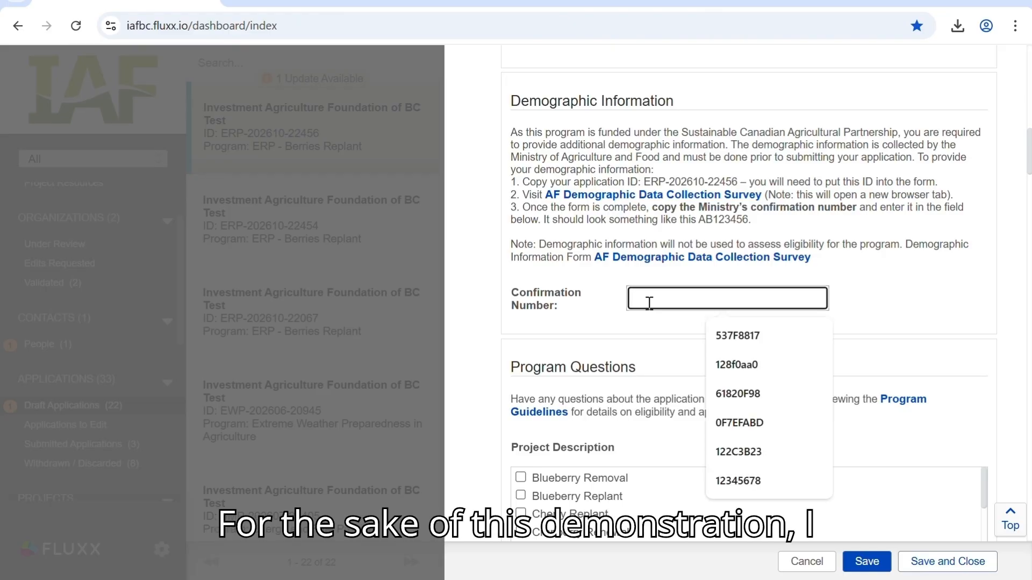
left_click(781, 377)
- Select Wine Grape Replant as the Project Description in the Program Questions
scroll(665, 382, "down", 5)
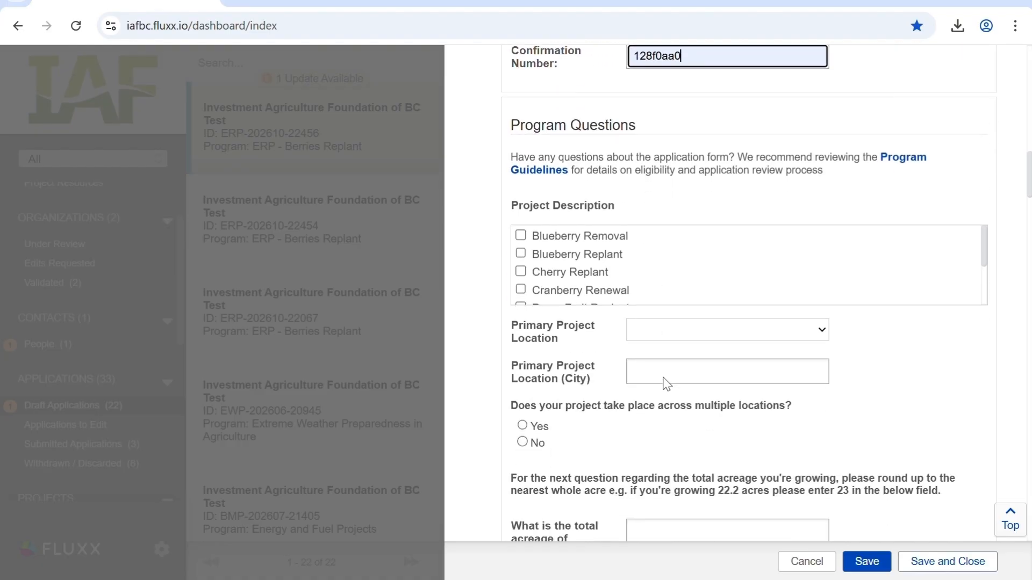
scroll(666, 383, "down", 2)
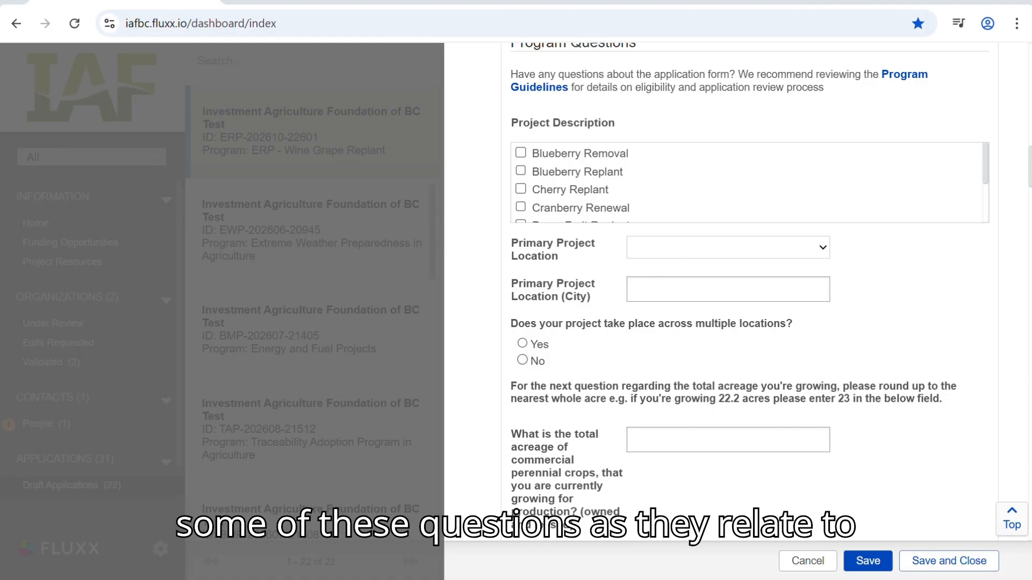
scroll(842, 169, "down", 1)
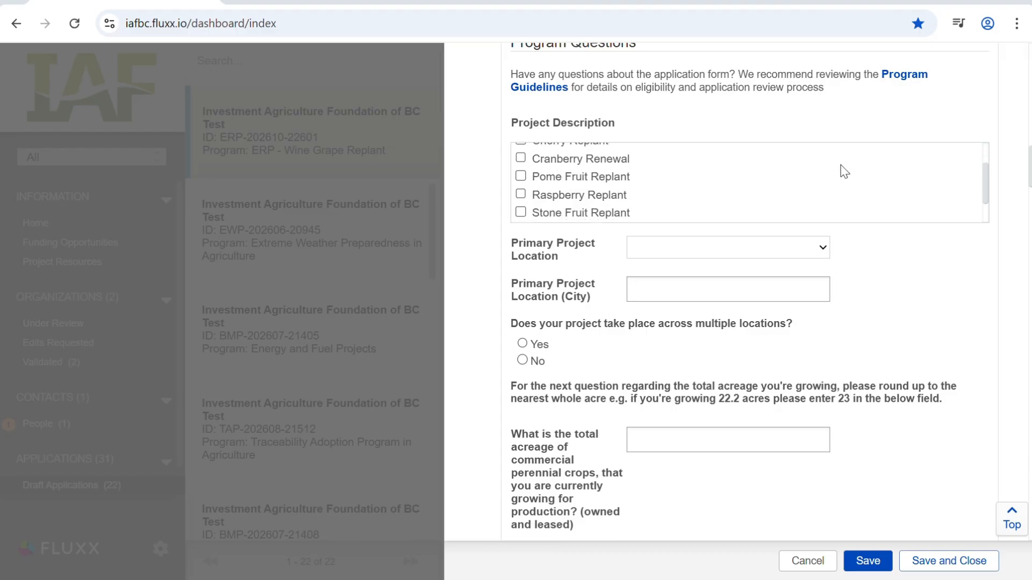
scroll(843, 169, "down", 1)
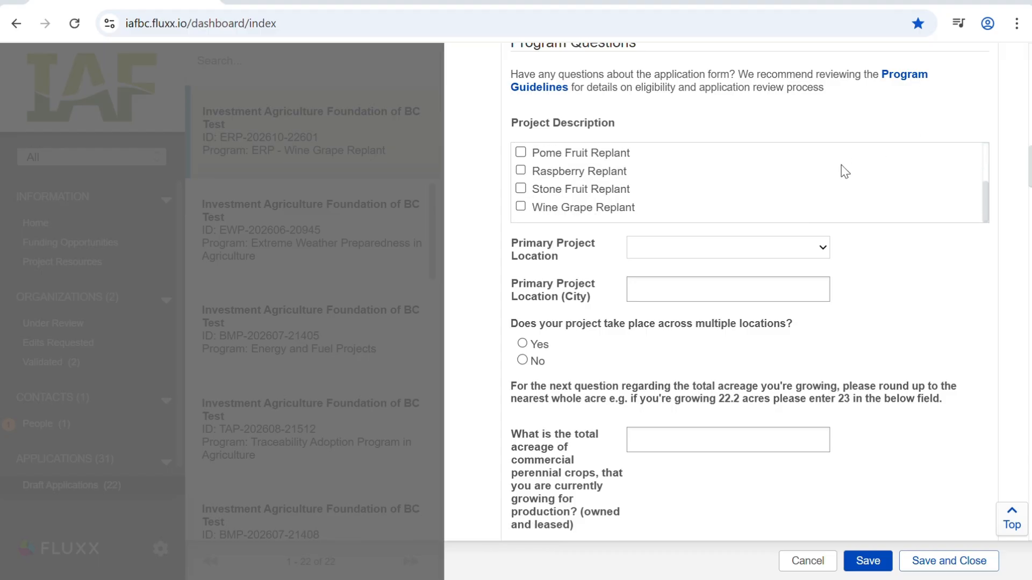
left_click(522, 208)
- Set the Primary Project Location to Vancouver Island-Coast and its city to Victoria
left_click(707, 251)
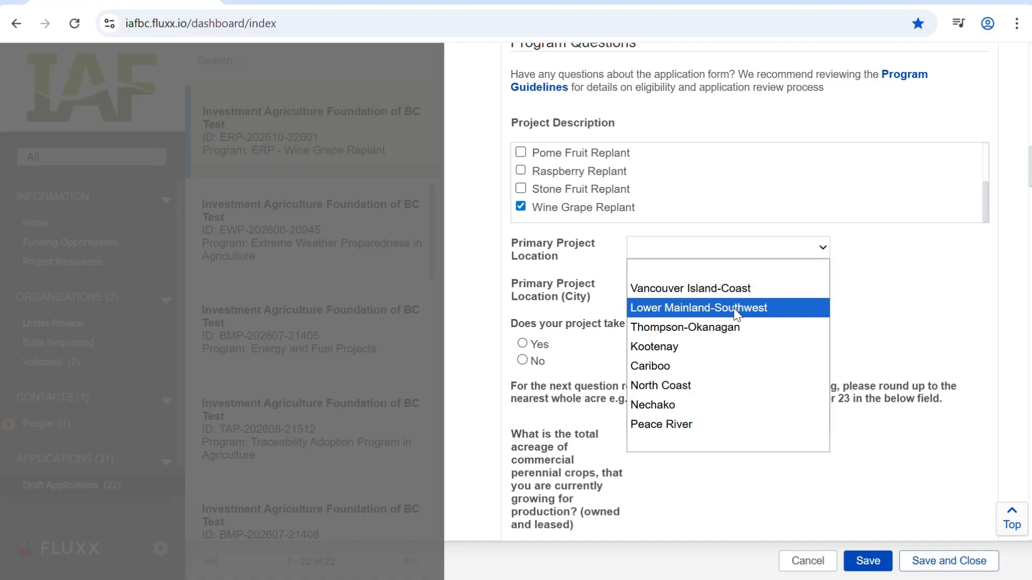
left_click(732, 290)
left_click(712, 290)
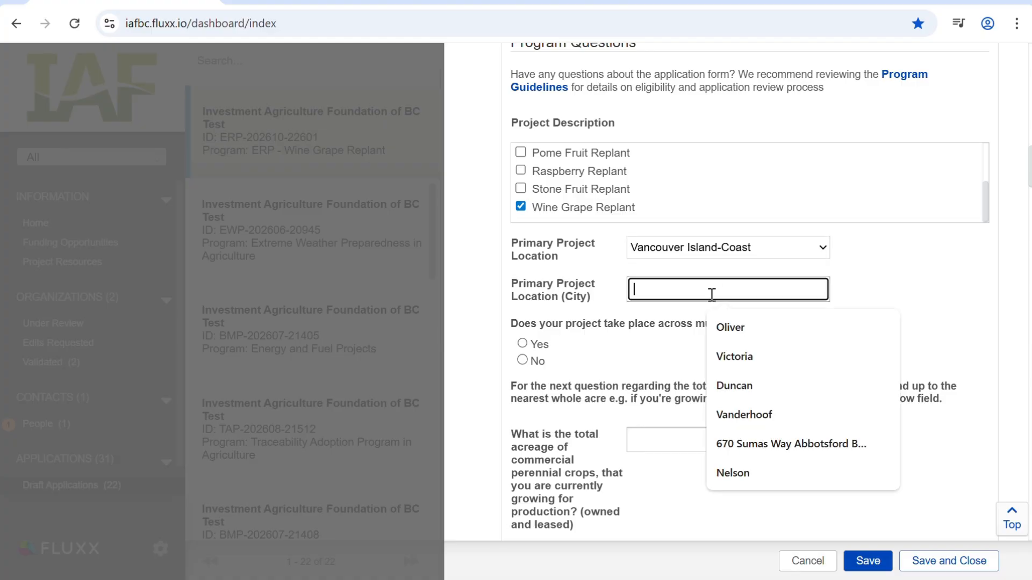
left_click(752, 356)
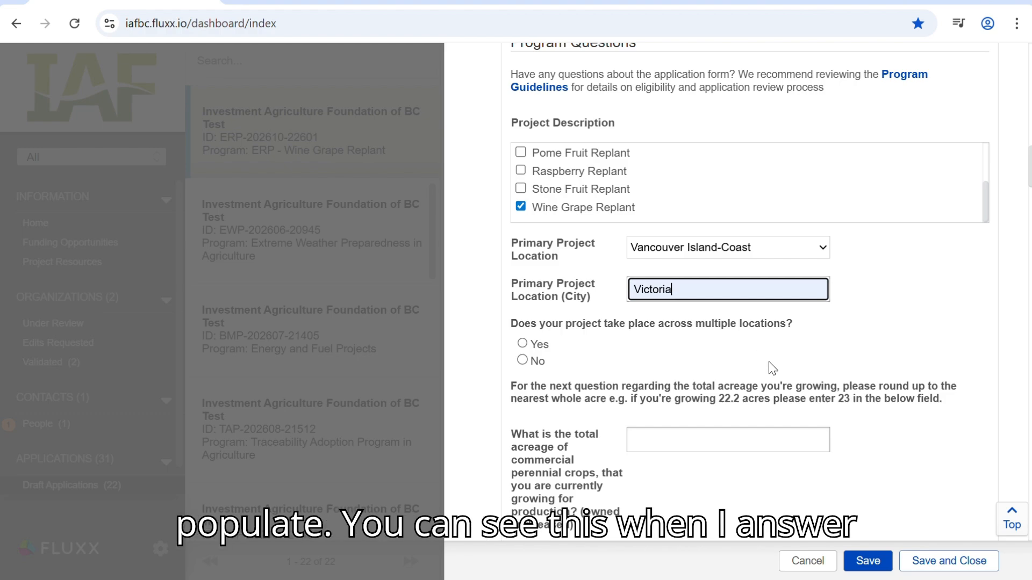
- Answer Yes to the project taking place across multiple locations and select Vancouver Island-Coast as an additional project location
left_click(523, 346)
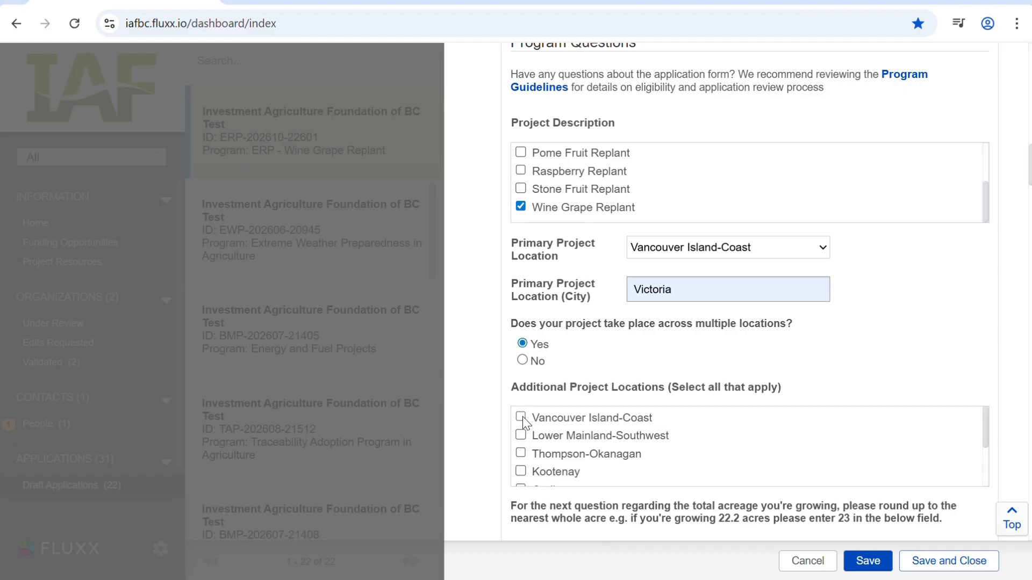
left_click(521, 417)
scroll(1003, 348, "down", 3)
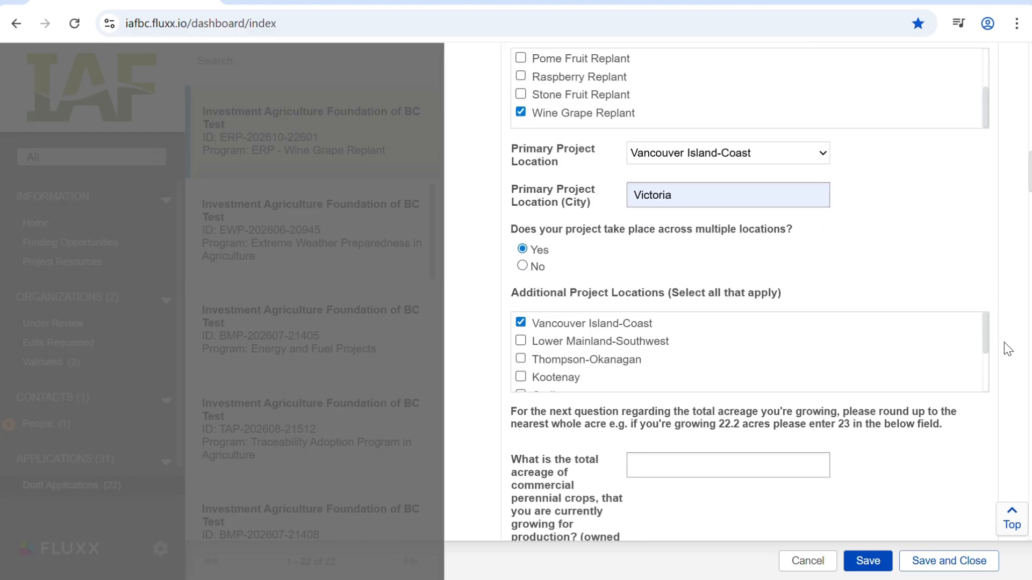
- Enter 55 as the total acreage of commercial perennial crops currently grown for production
scroll(1008, 350, "down", 3)
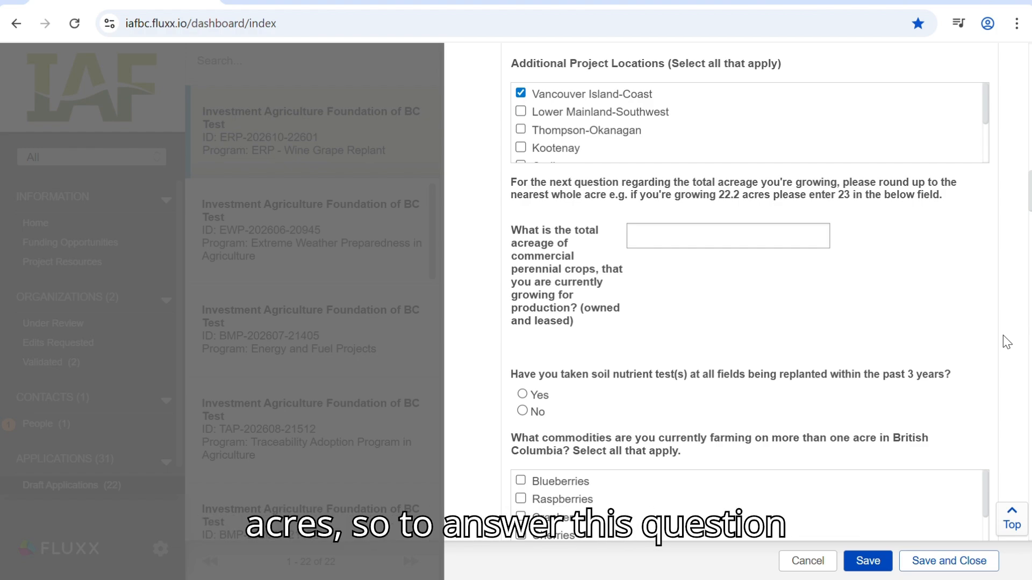
left_click(669, 241)
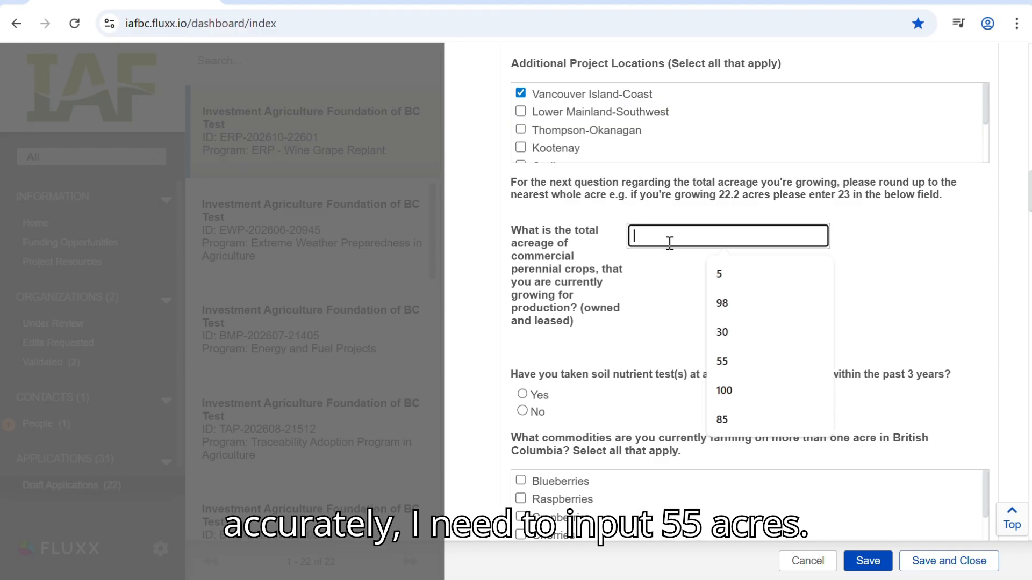
type("55")
left_click(672, 293)
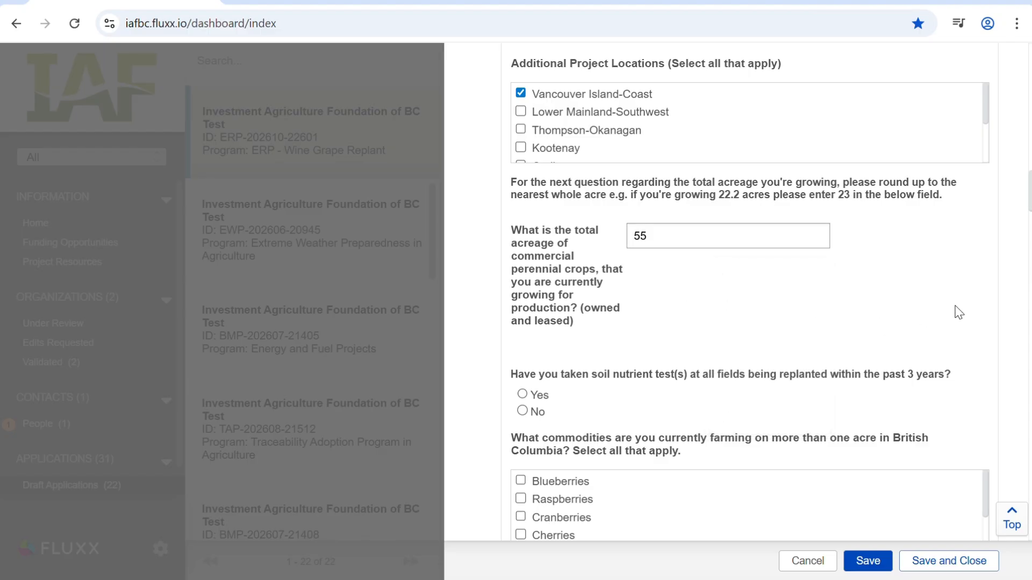
- Answer Yes to the soil nutrient test question and select Wine Grapes as the commodity currently farmed on more than one acre
left_click(537, 396)
scroll(1007, 353, "down", 3)
scroll(1012, 353, "down", 3)
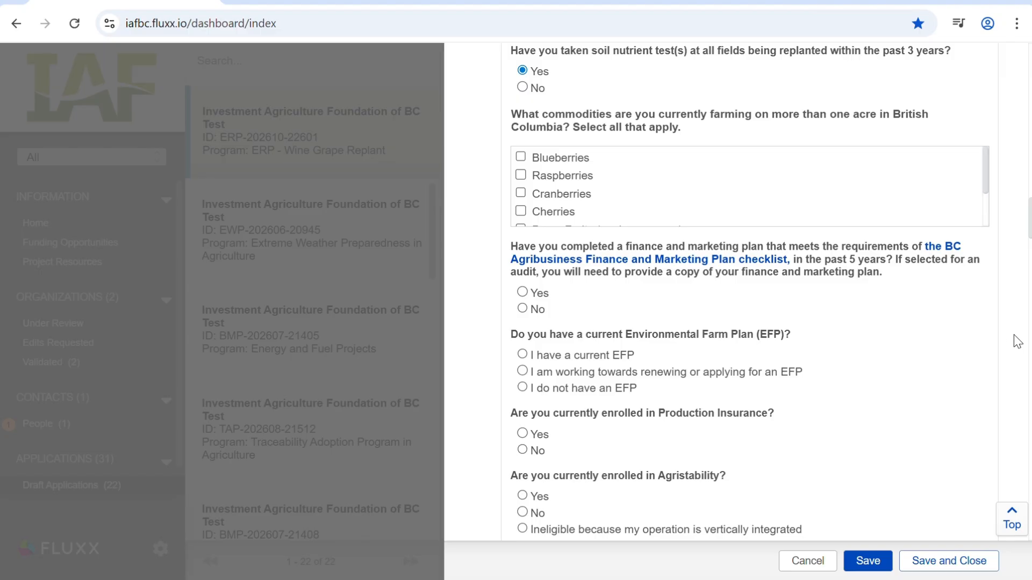
scroll(699, 202, "down", 2)
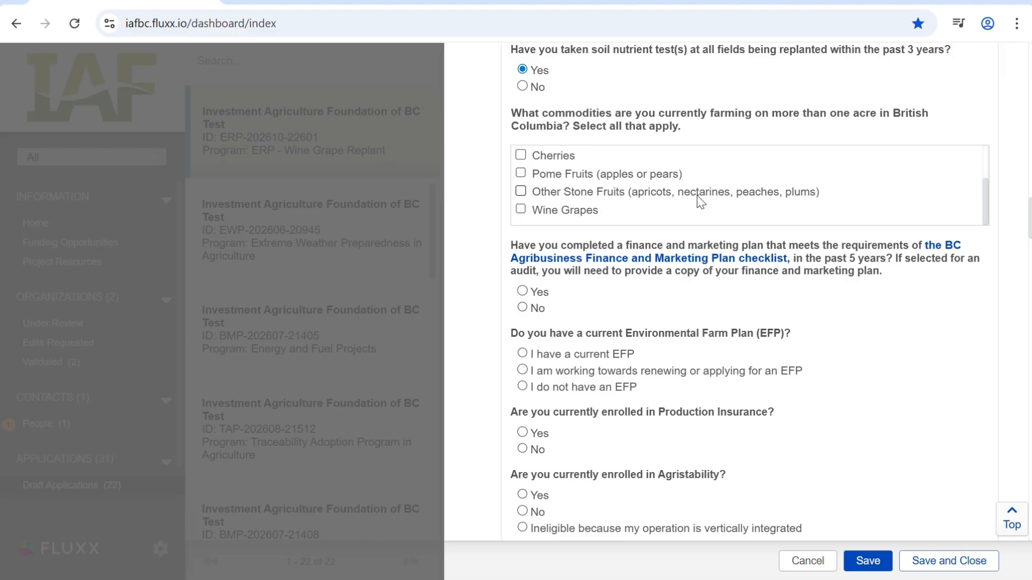
scroll(701, 201, "down", 2)
left_click(521, 130)
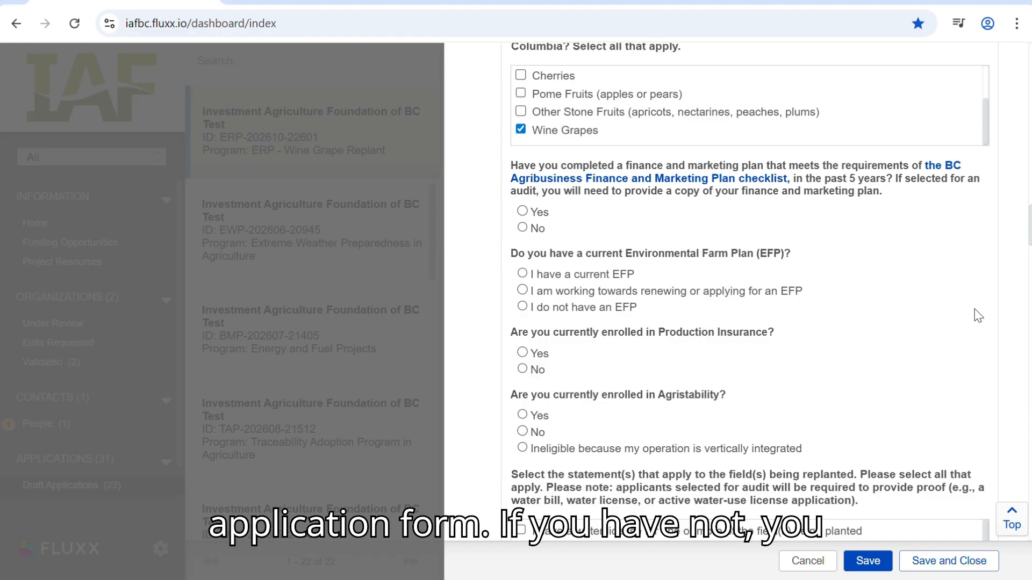
- Review the BC Agribusiness Finance and Marketing Plan checklist in a separate browser tab and return to the application form
right_click(751, 185)
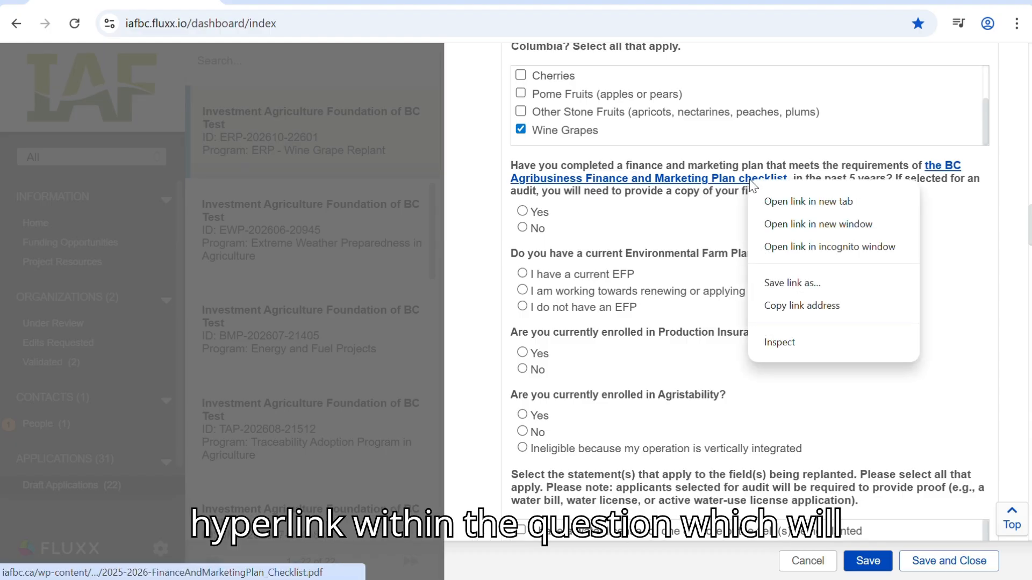
left_click(783, 200)
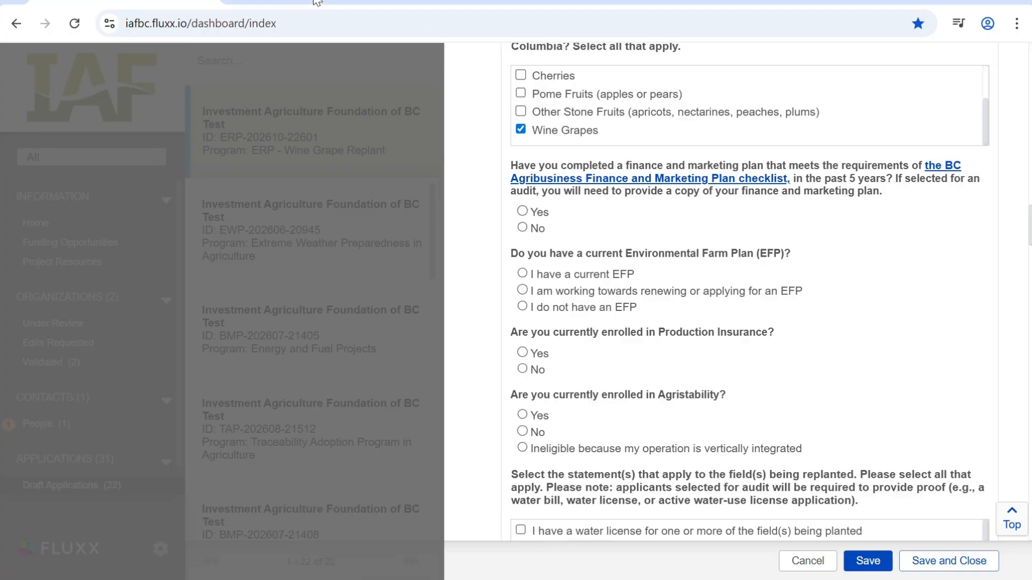
left_click(335, 3)
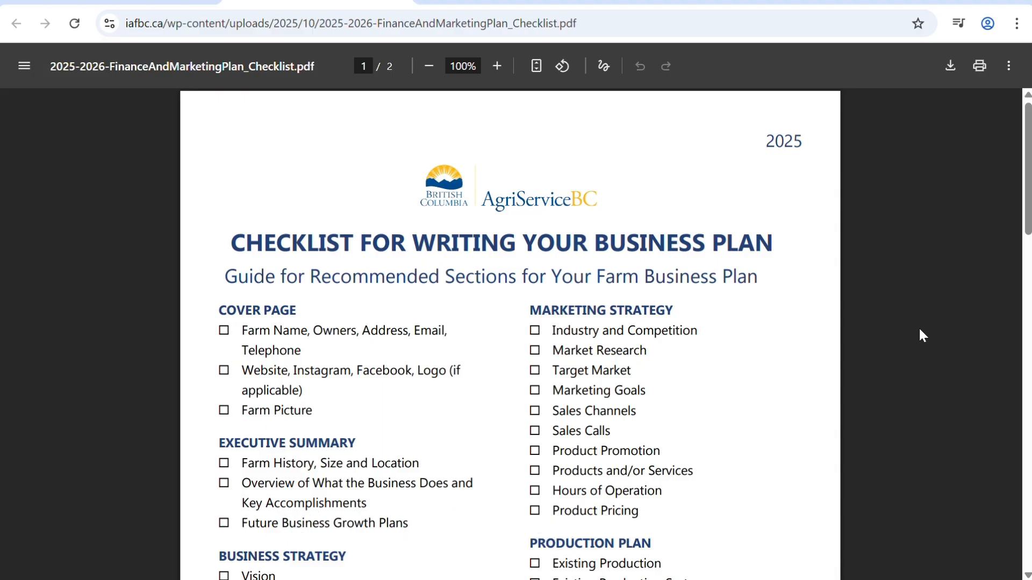
left_click(146, 2)
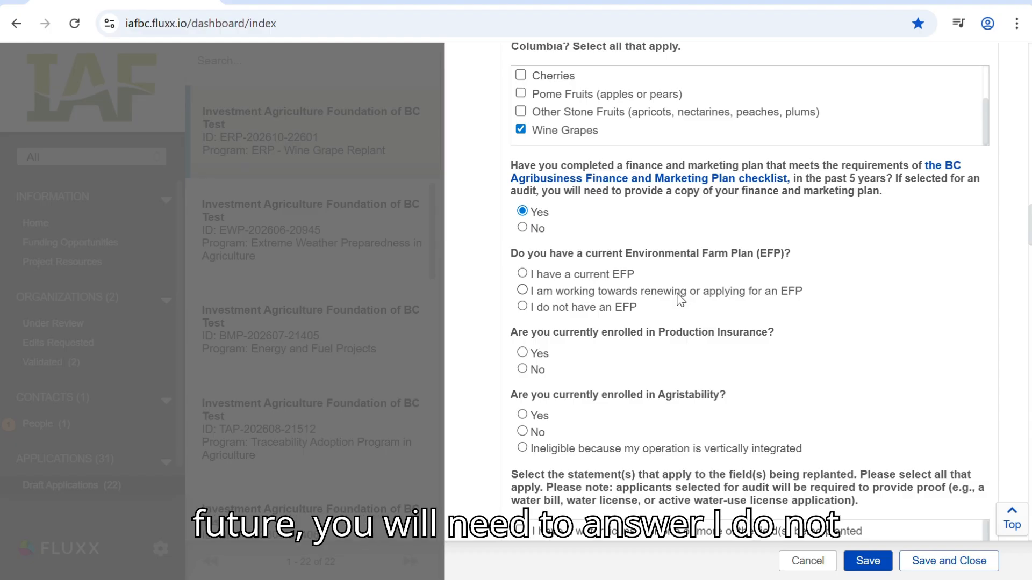
- Answer Yes for the finance and marketing plan, "I do not have an EFP", and Yes for Production Insurance with a saved policy ID
left_click(623, 311)
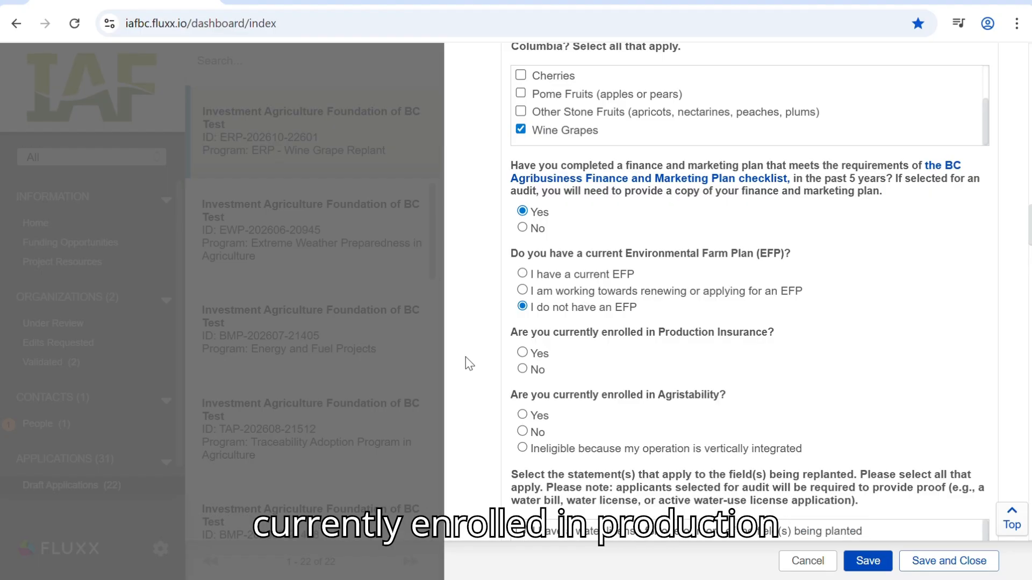
left_click(522, 353)
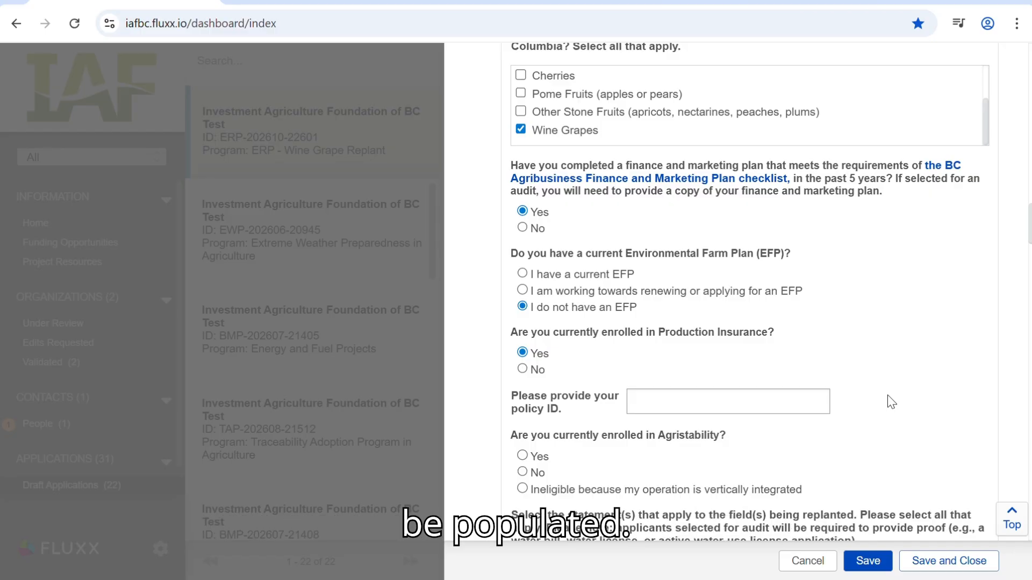
left_click(783, 402)
left_click(774, 451)
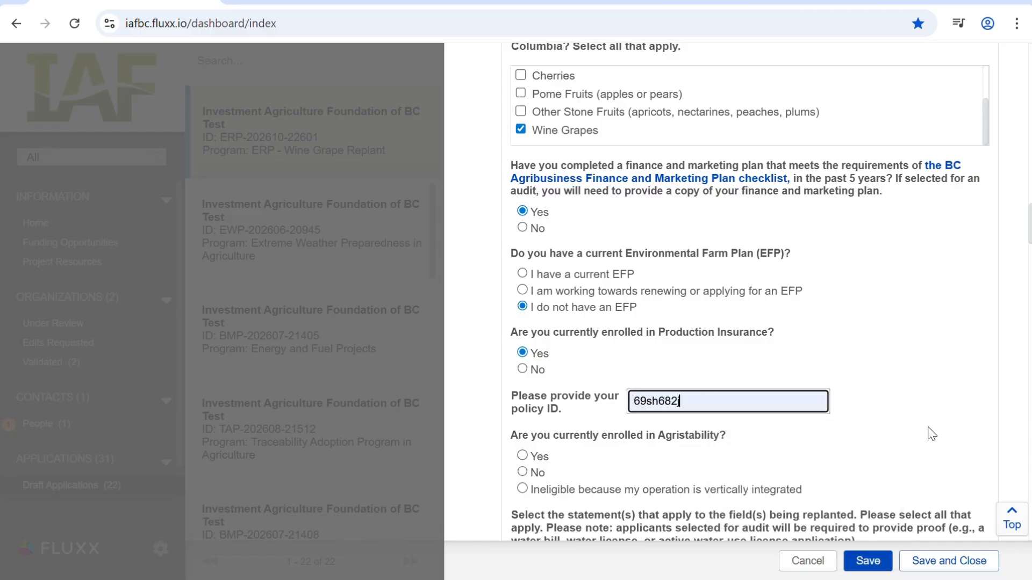
- Answer Yes to being enrolled in Agristability and fill in the AgriStability PIN using a saved entry
scroll(656, 473, "down", 3)
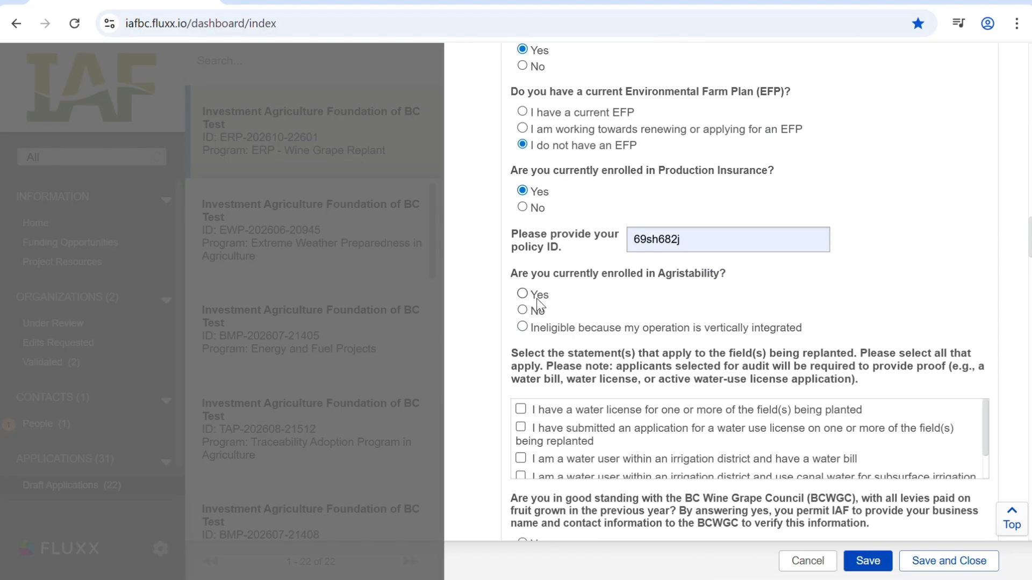
left_click(524, 295)
left_click(744, 359)
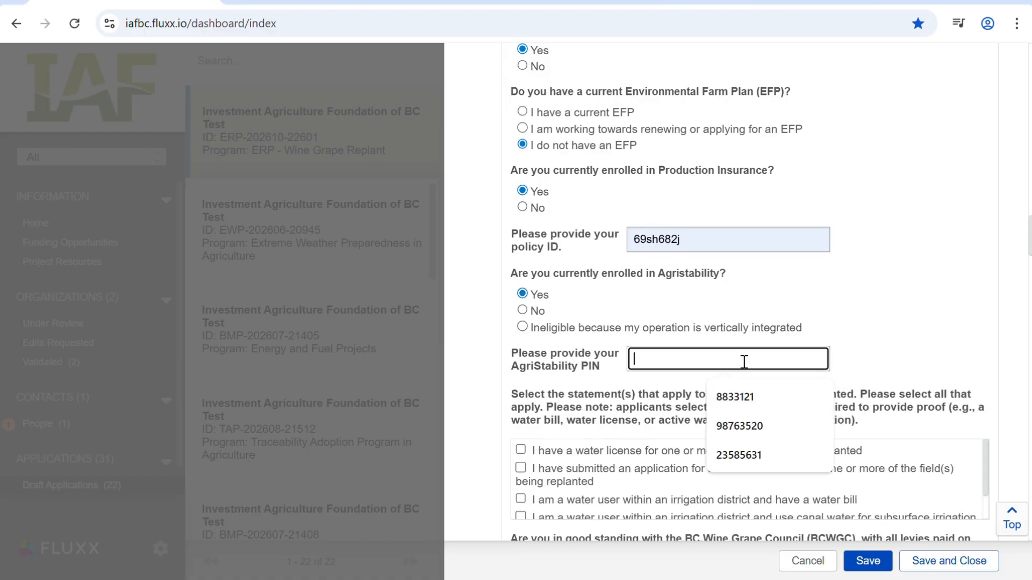
left_click(749, 402)
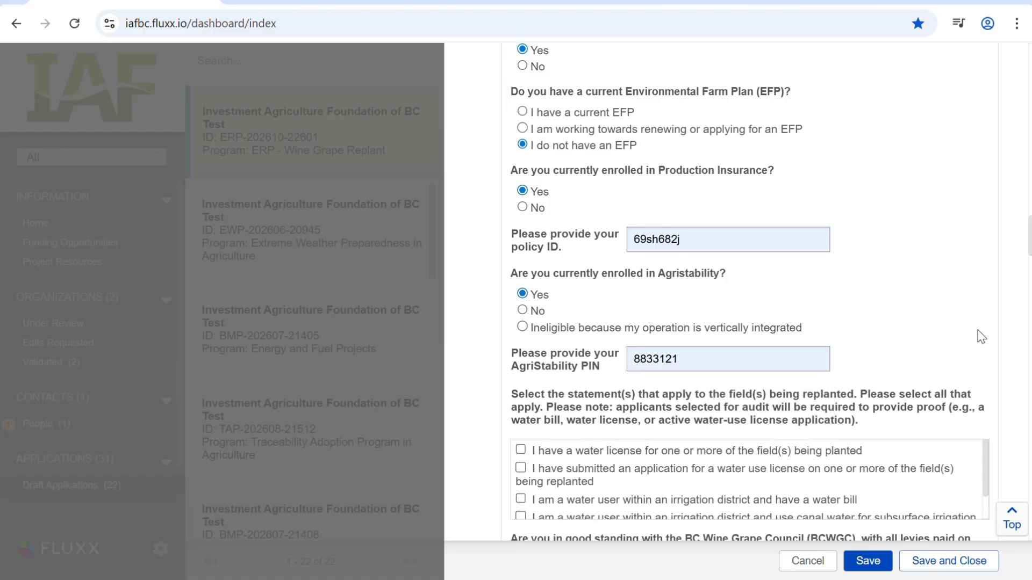
- Select the irrigation district water user with a water bill statement and answer Yes to the BCWGC standing, SWBC membership and winery questions
scroll(1009, 332, "down", 5)
scroll(1010, 334, "down", 1)
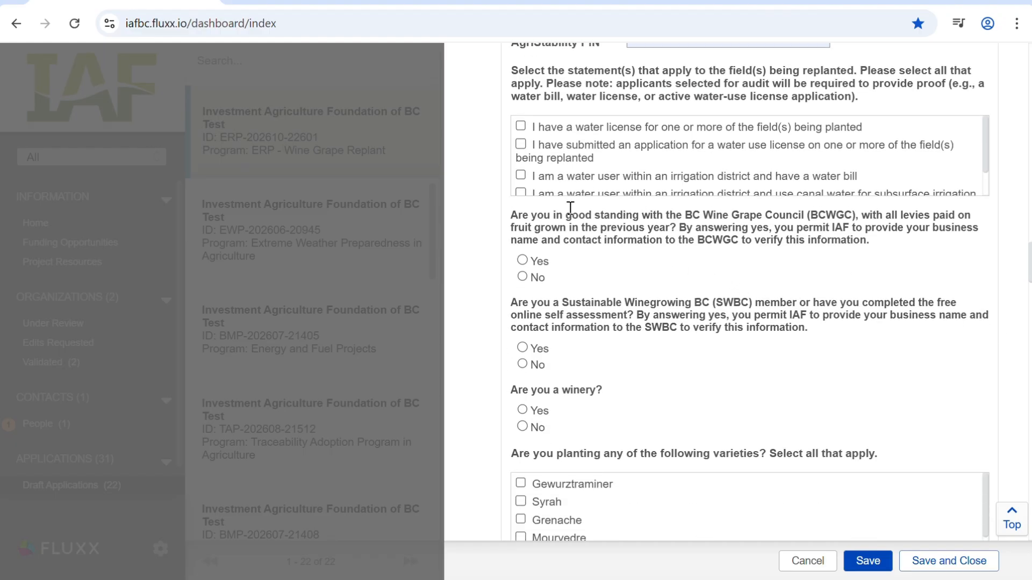
left_click(520, 175)
left_click(523, 261)
left_click(523, 348)
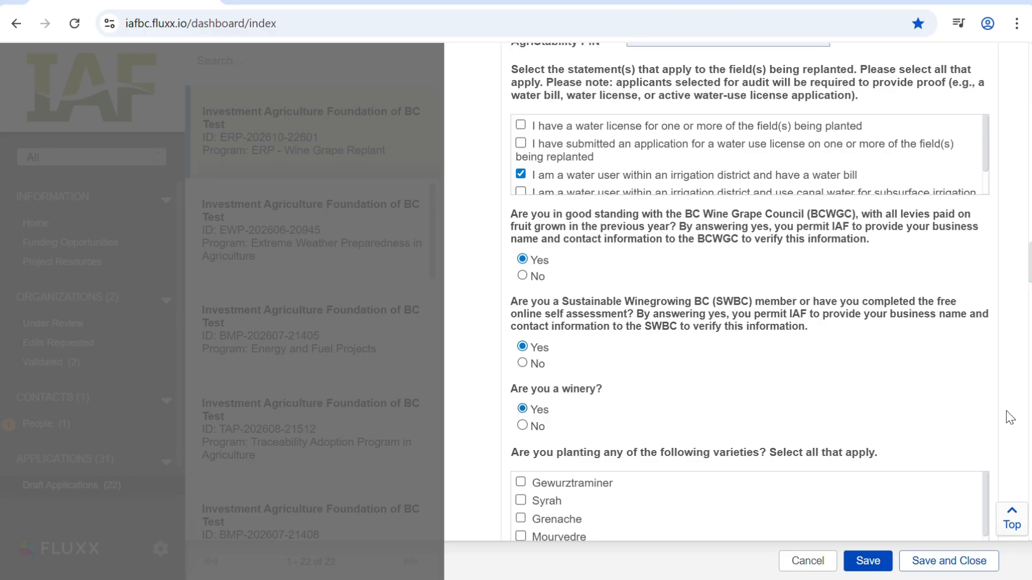
- Select Syrah as a planted variety and answer Yes to the replanted site being affected by extreme heat
scroll(1006, 411, "down", 5)
scroll(1006, 418, "down", 2)
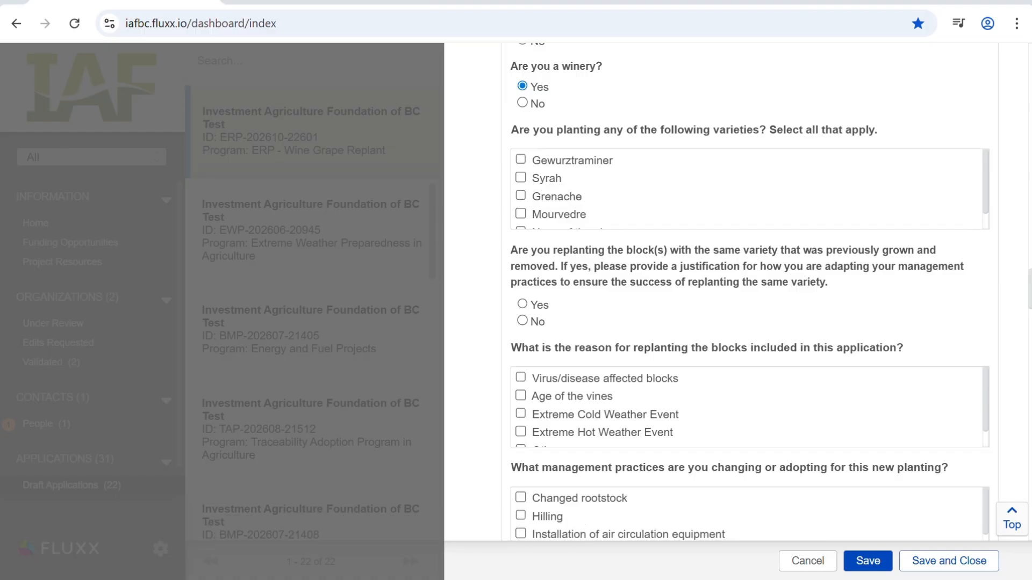
left_click(519, 177)
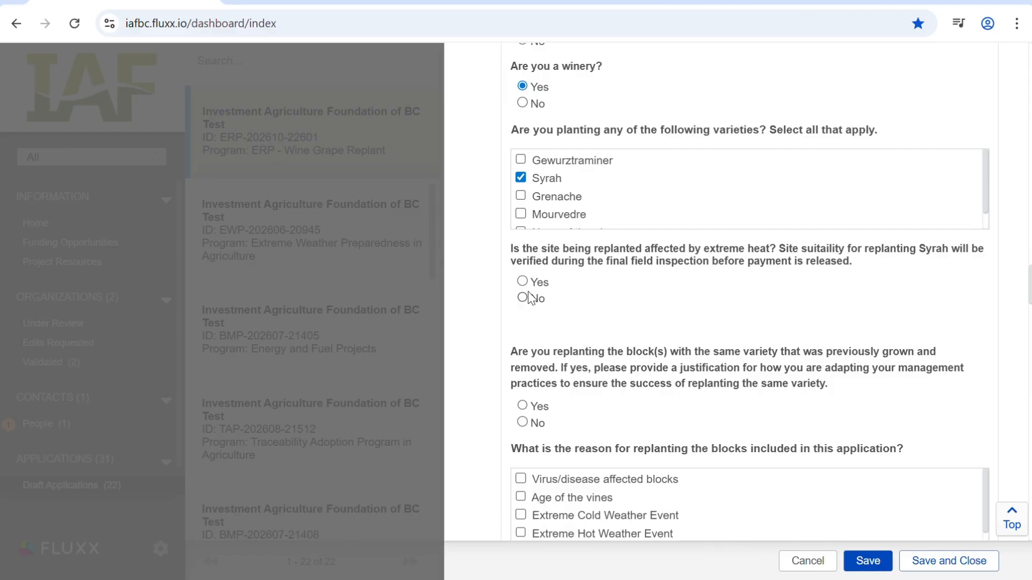
- Answer No to replanting the same variety and select Virus/disease affected blocks and Extreme Cold Weather Event as the replanting reasons
scroll(910, 373, "down", 3)
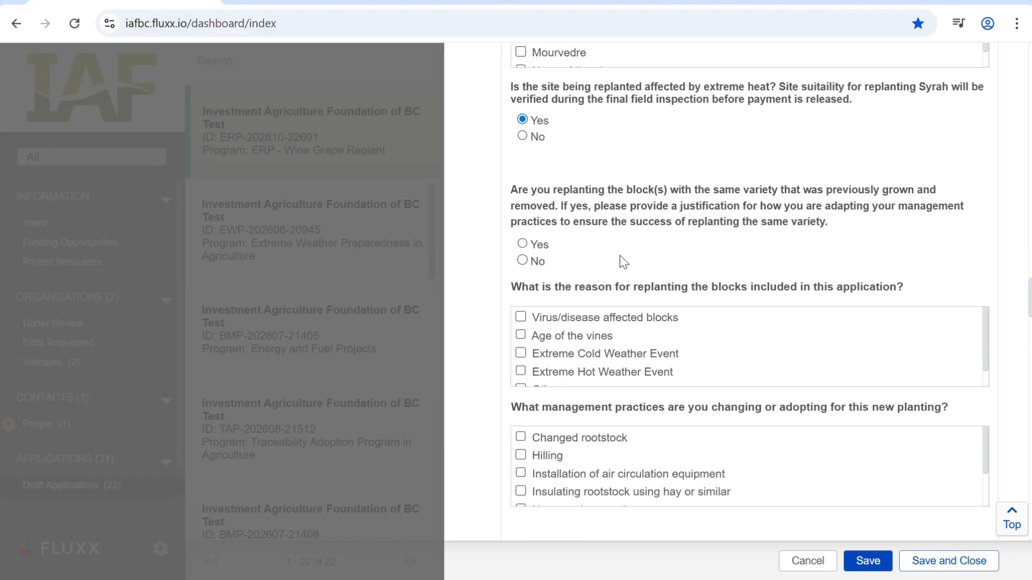
left_click(522, 260)
scroll(998, 244, "down", 3)
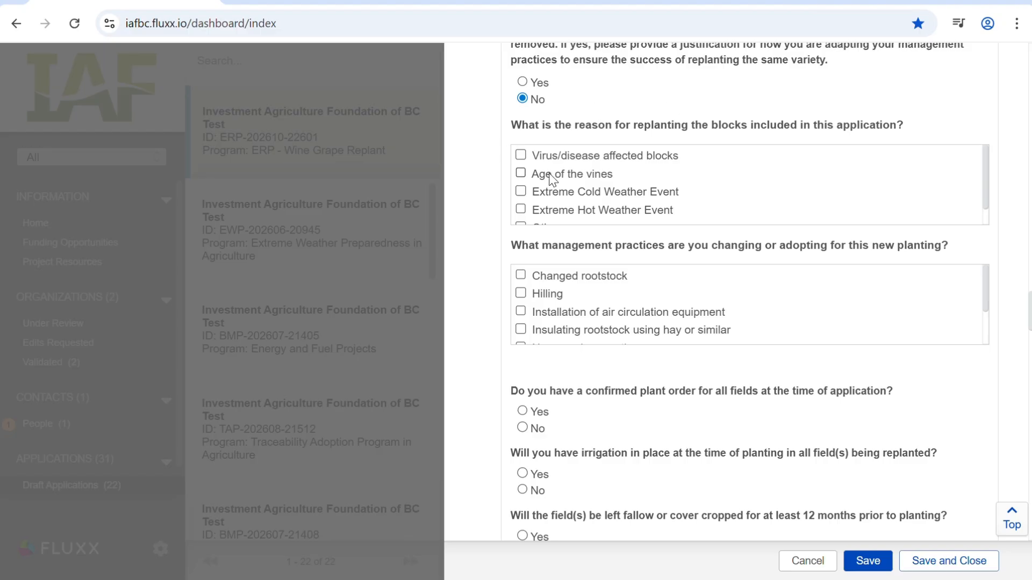
left_click(521, 192)
left_click(521, 155)
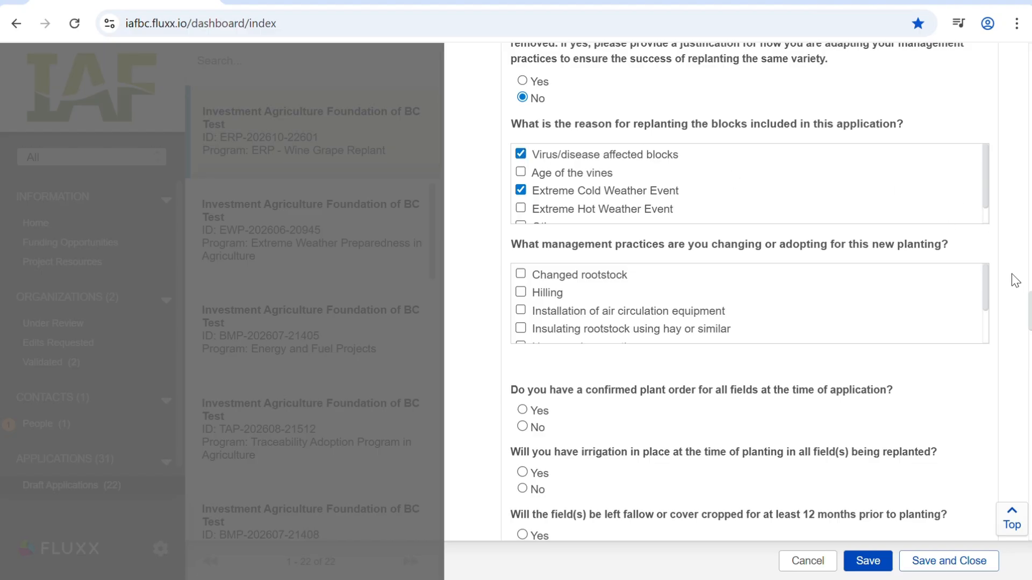
- Select Changed rootstock and Insulating rootstock using hay or similar as the management practices for the new planting
scroll(1011, 273, "down", 1)
left_click(521, 194)
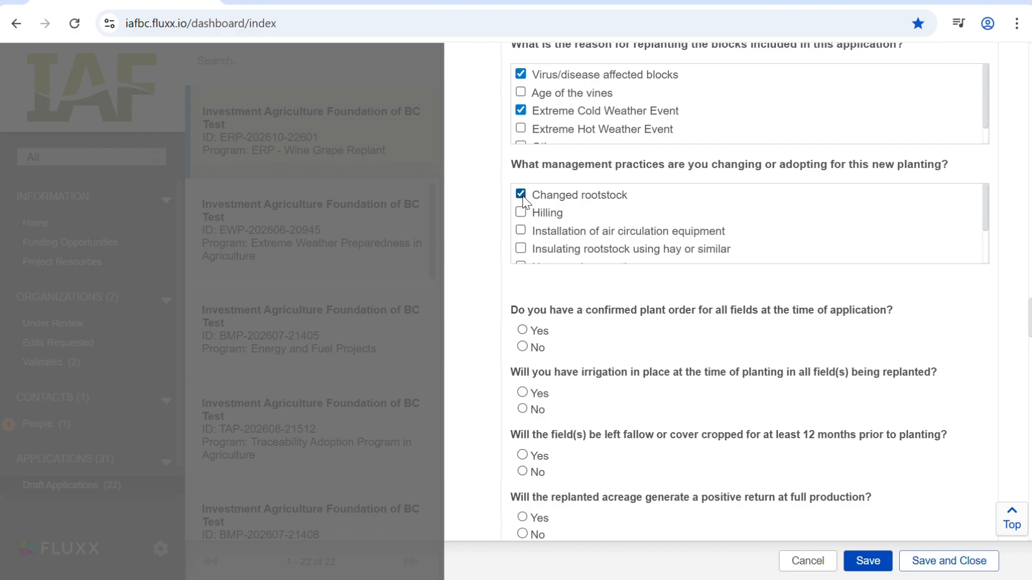
left_click(521, 249)
- Answer Yes to the confirmed plant order, irrigation at planting, and 12-month fallow or cover crop questions
scroll(924, 316, "down", 3)
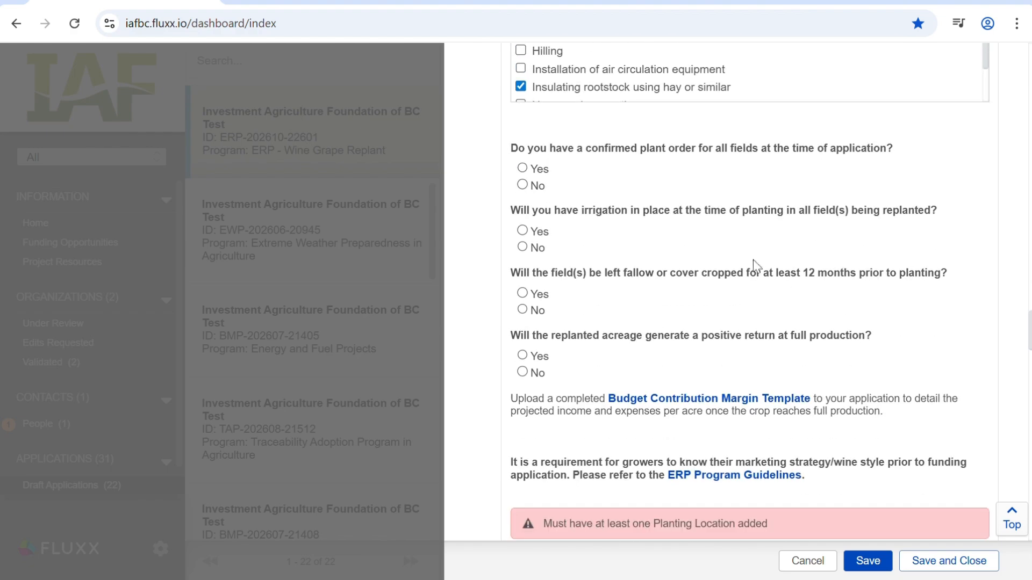
left_click(523, 169)
left_click(522, 230)
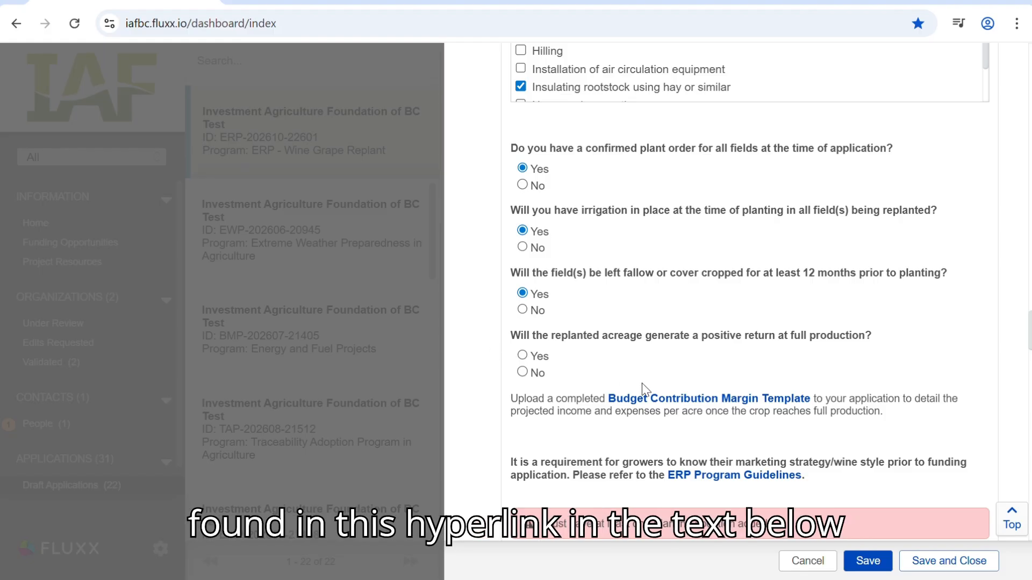
- Download the Budget Contribution Margin Template and answer Yes to the replanted acreage generating a positive return at full production
left_click(789, 402)
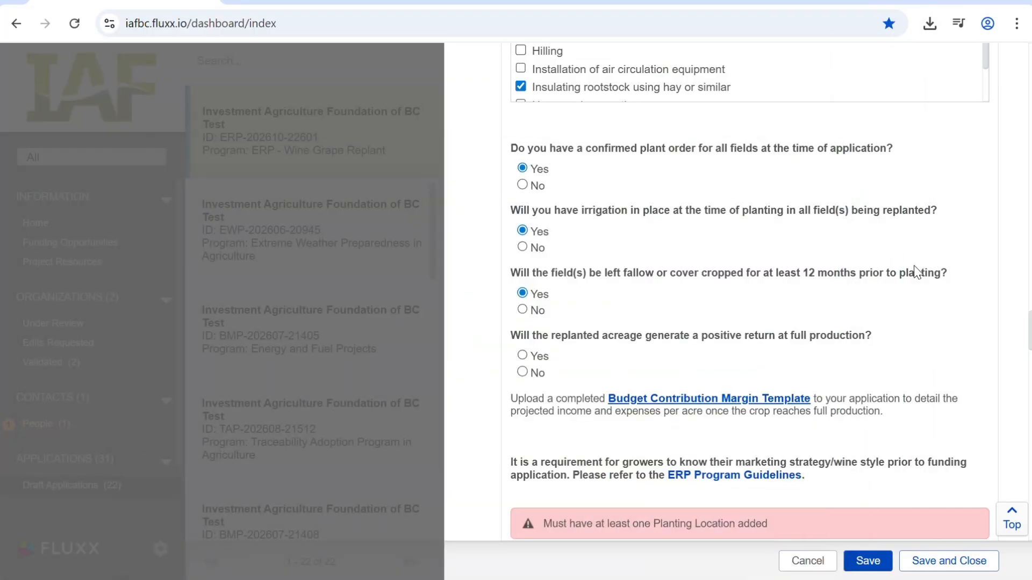
left_click(523, 358)
- Start a new planting location entry with its parcel ID, civic address and 10 acres to be replanted
scroll(962, 295, "down", 5)
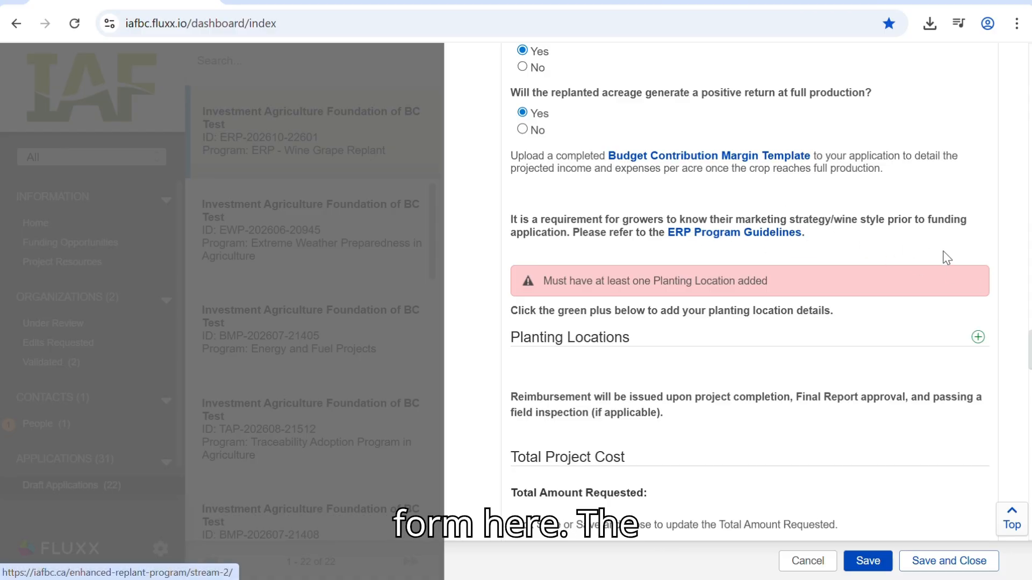
scroll(986, 226, "down", 3)
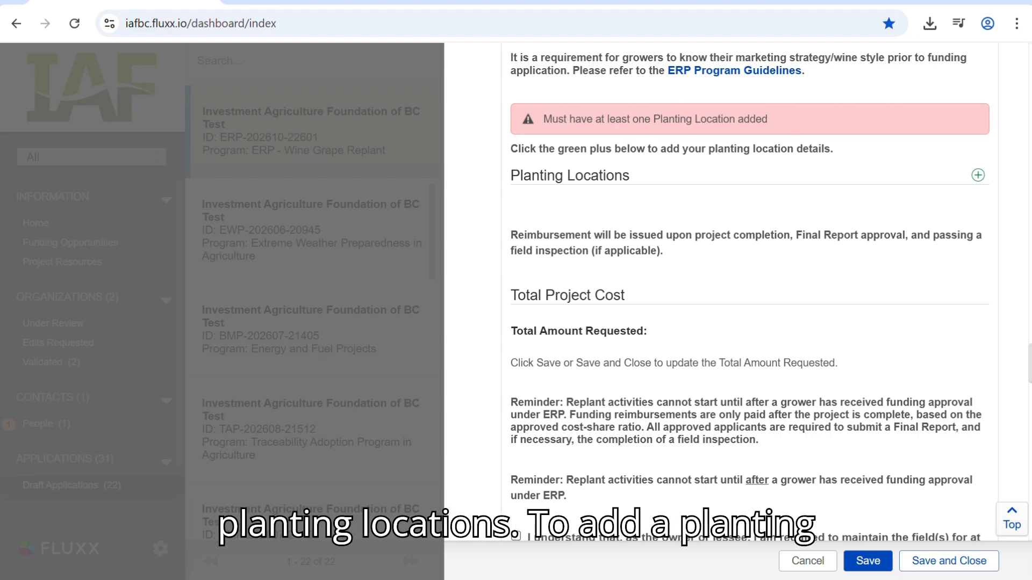
left_click(978, 176)
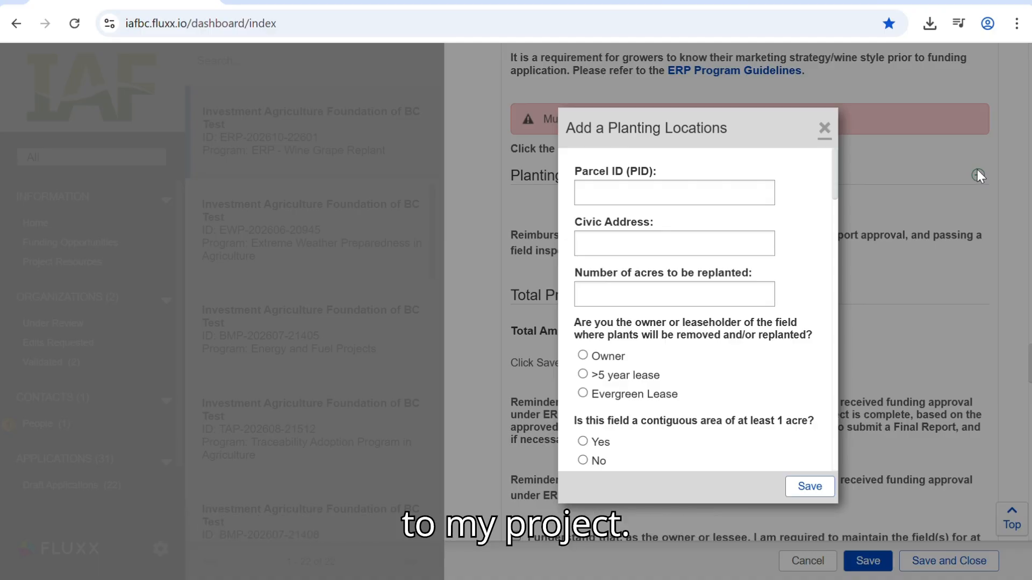
left_click(695, 192)
left_click(706, 230)
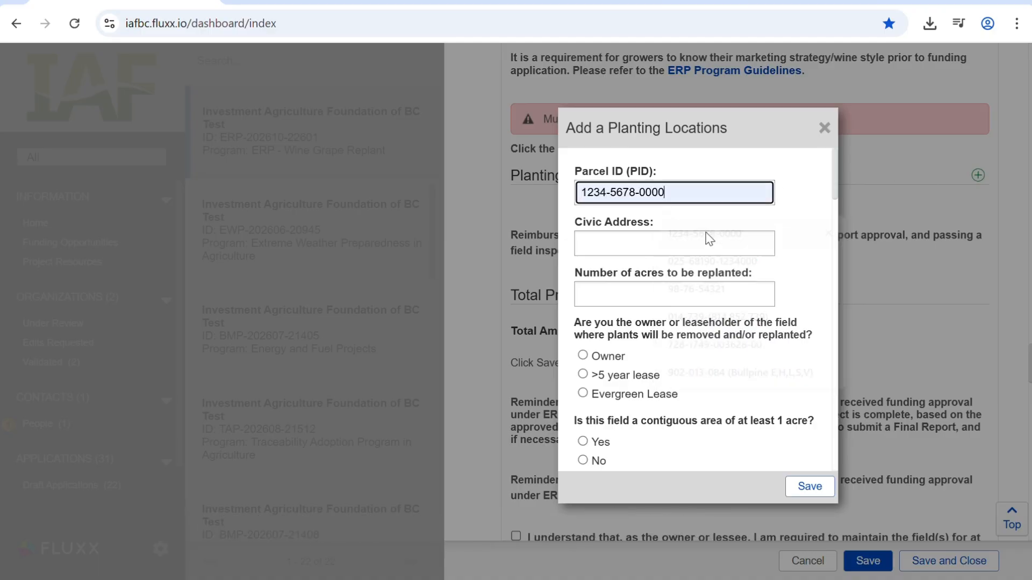
left_click(683, 247)
left_click(717, 367)
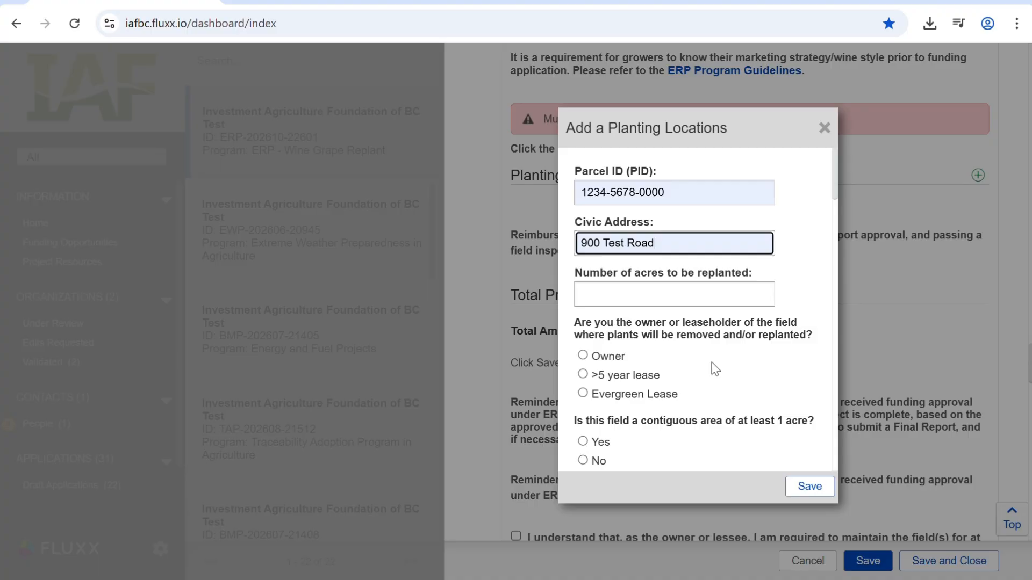
left_click(662, 300)
type("10")
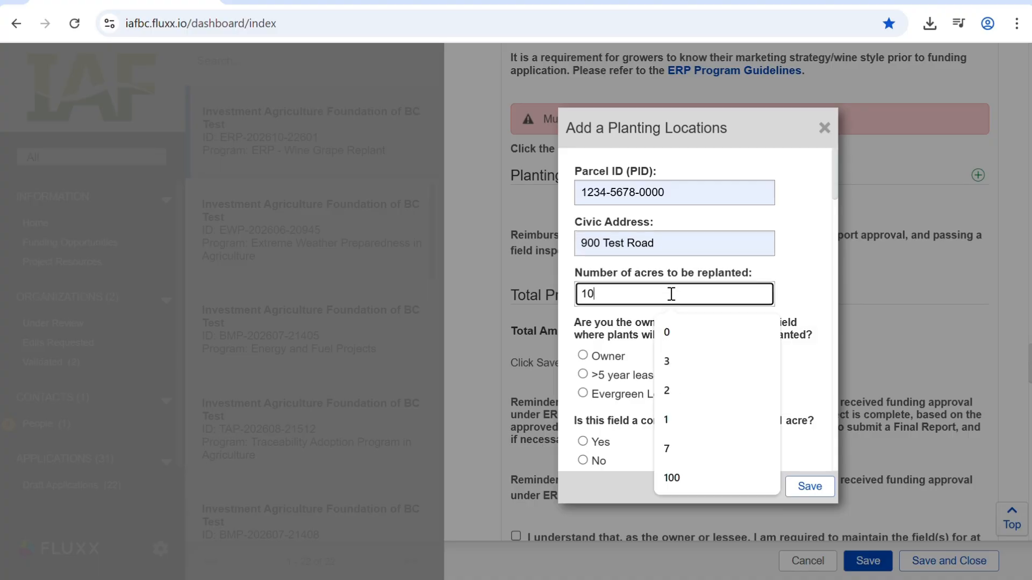
left_click(805, 318)
- Set the field's tenure to Evergreen Lease, answer Yes to the contiguous acre question, and choose Wine Style 2 (Light Reds/Rose)
scroll(813, 332, "down", 3)
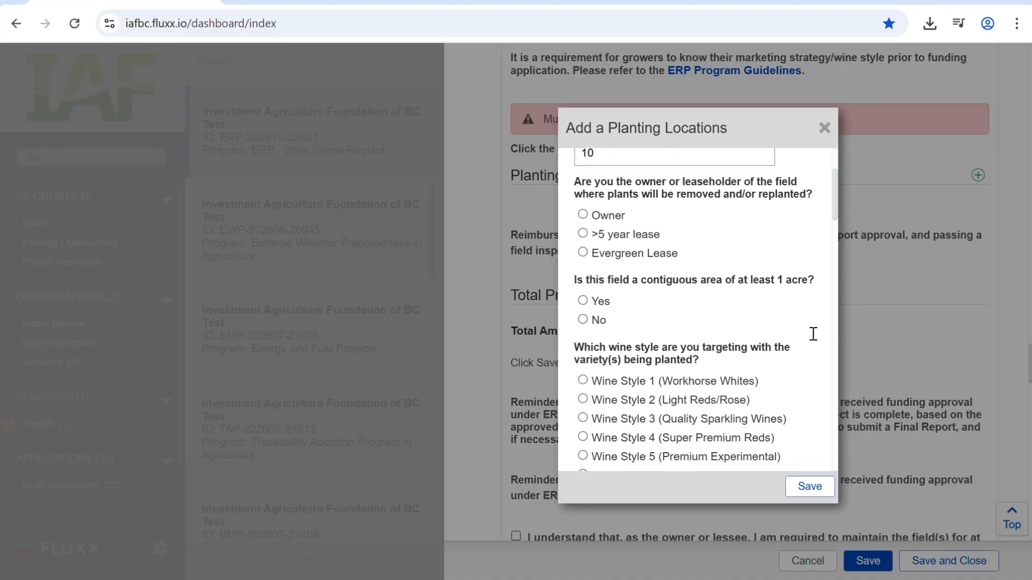
left_click(619, 237)
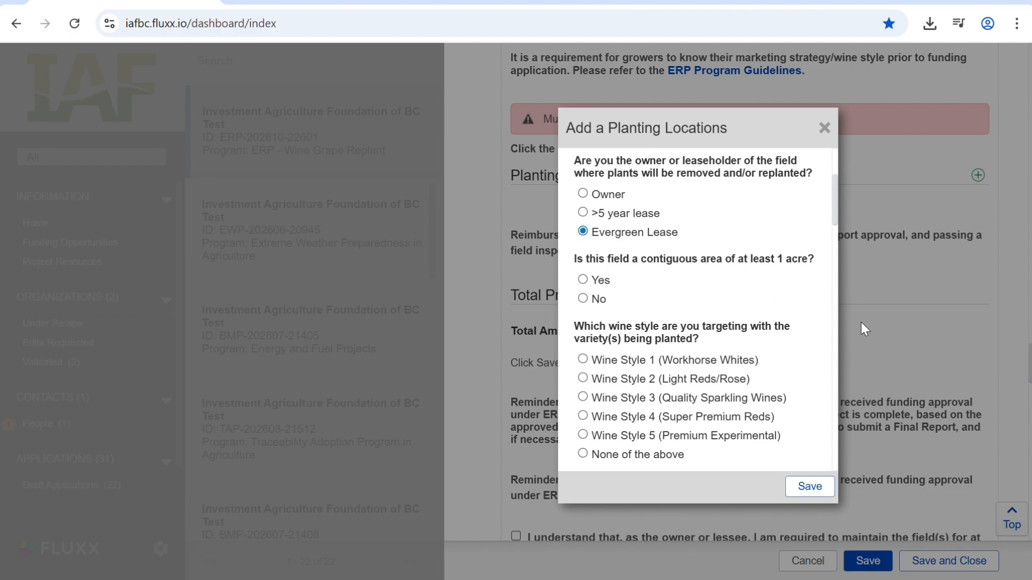
left_click(598, 280)
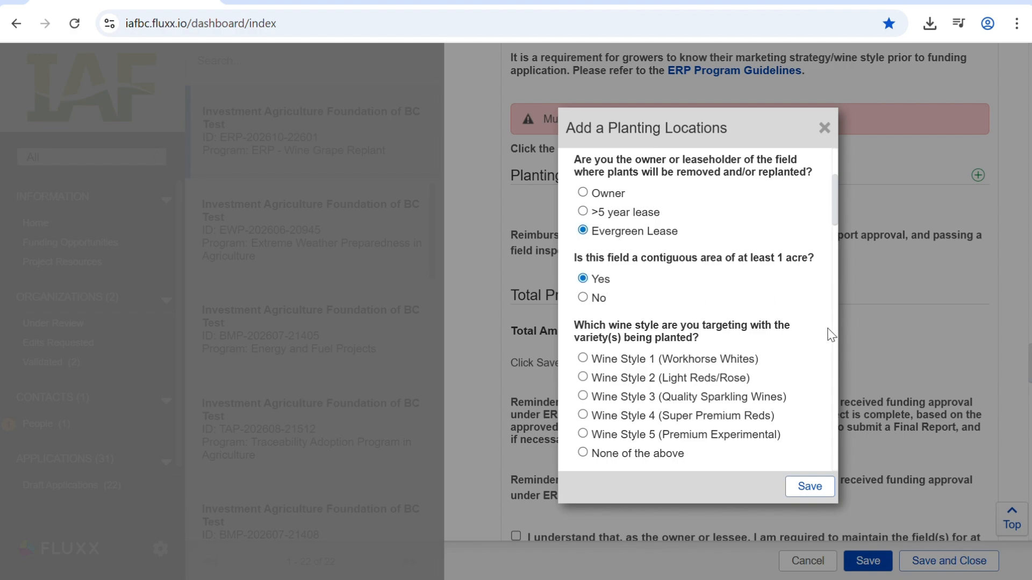
scroll(831, 335, "down", 2)
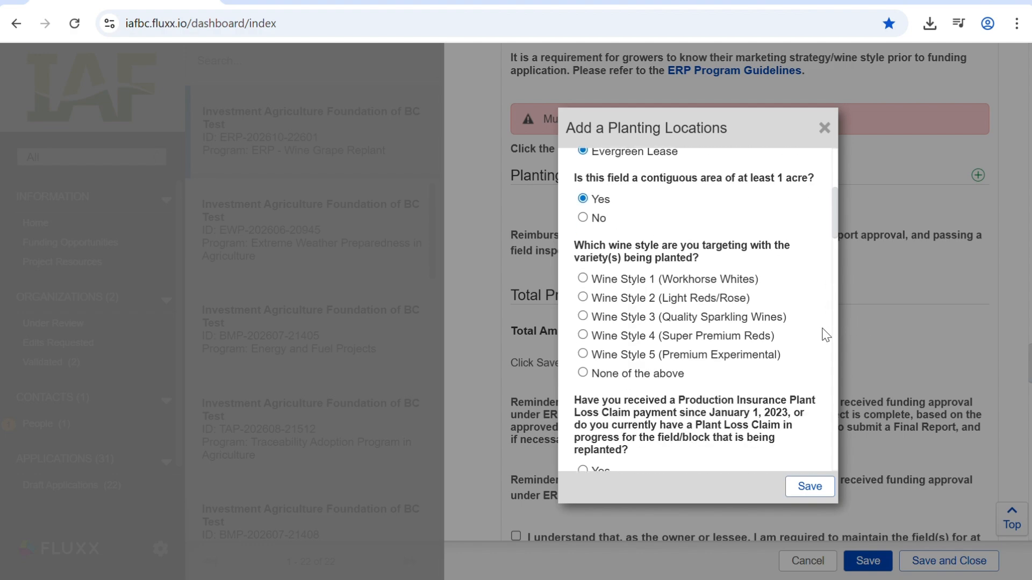
left_click(634, 301)
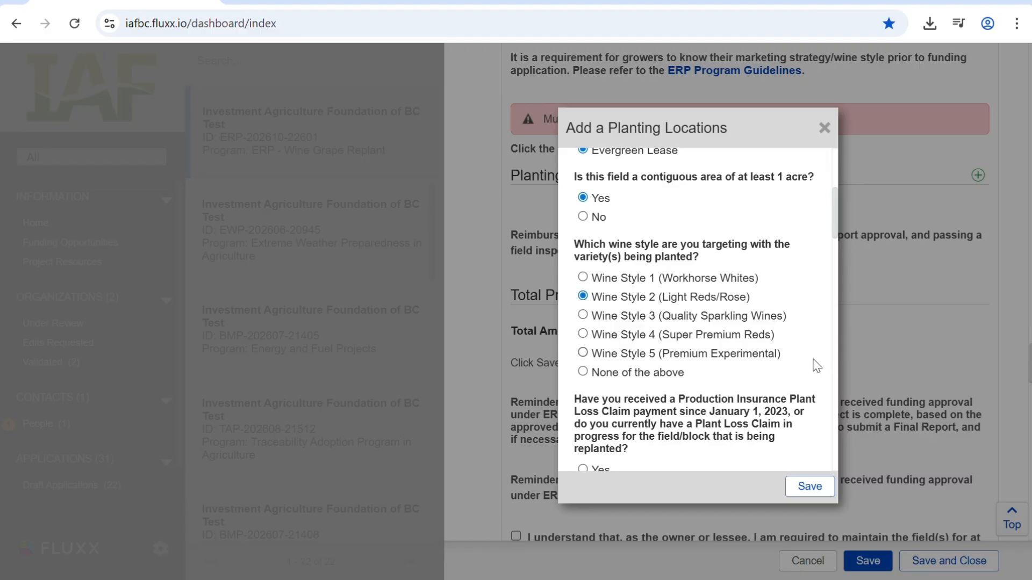
- Answer Yes to the Plant Loss Claim question and choose Commercial Nursery Stock as the source of plant material
scroll(817, 366, "down", 3)
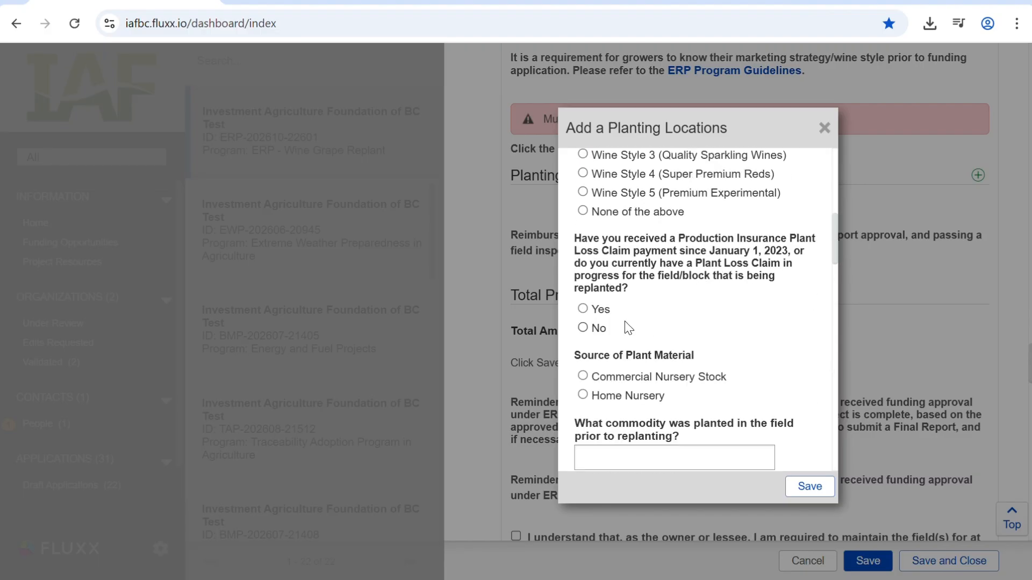
left_click(582, 309)
left_click(634, 377)
- Record the field's previous planting as Wine Grapes, 10 acres, variety Syrah
scroll(774, 368, "down", 5)
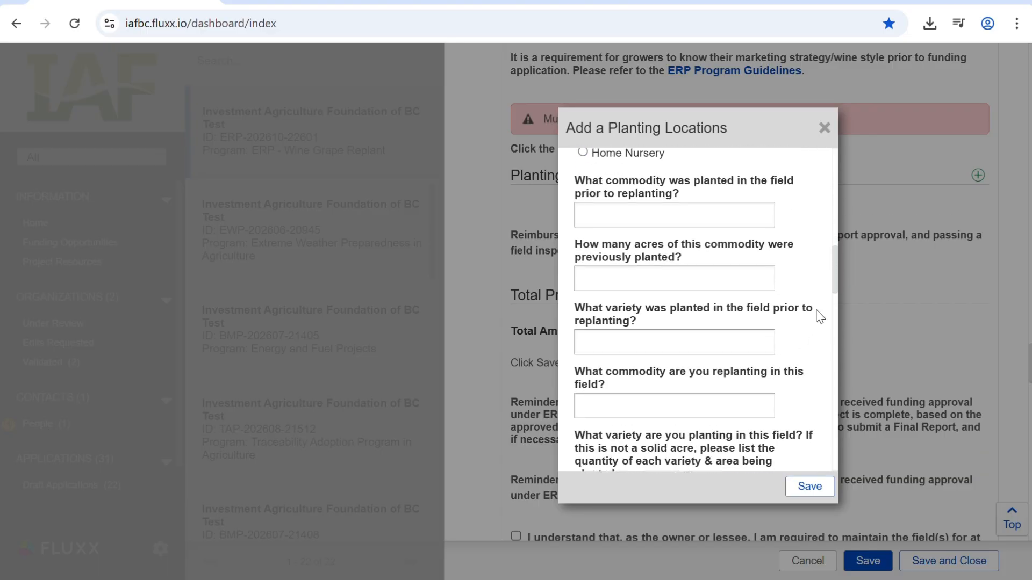
left_click(657, 213)
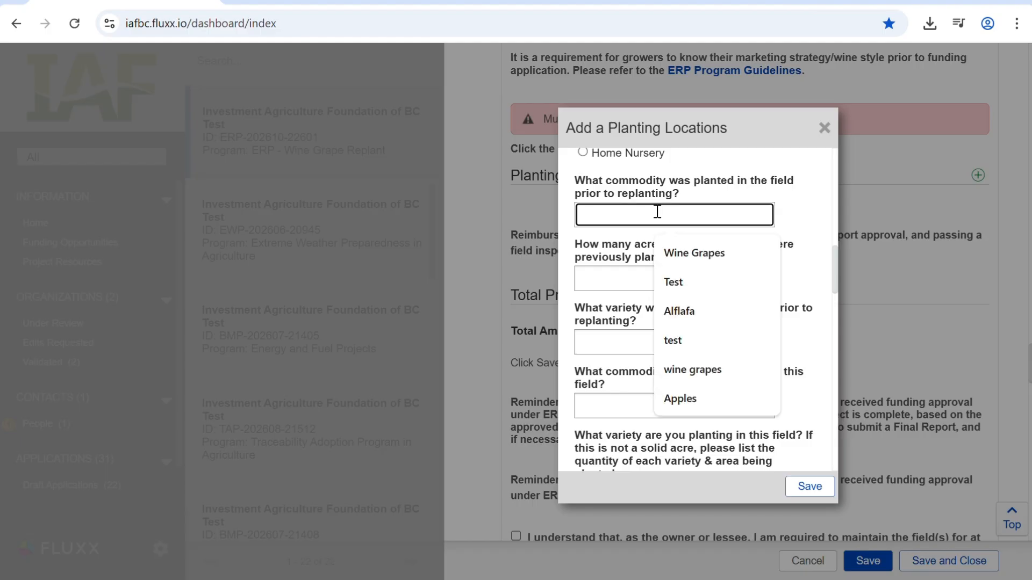
type("Wine")
left_click(693, 253)
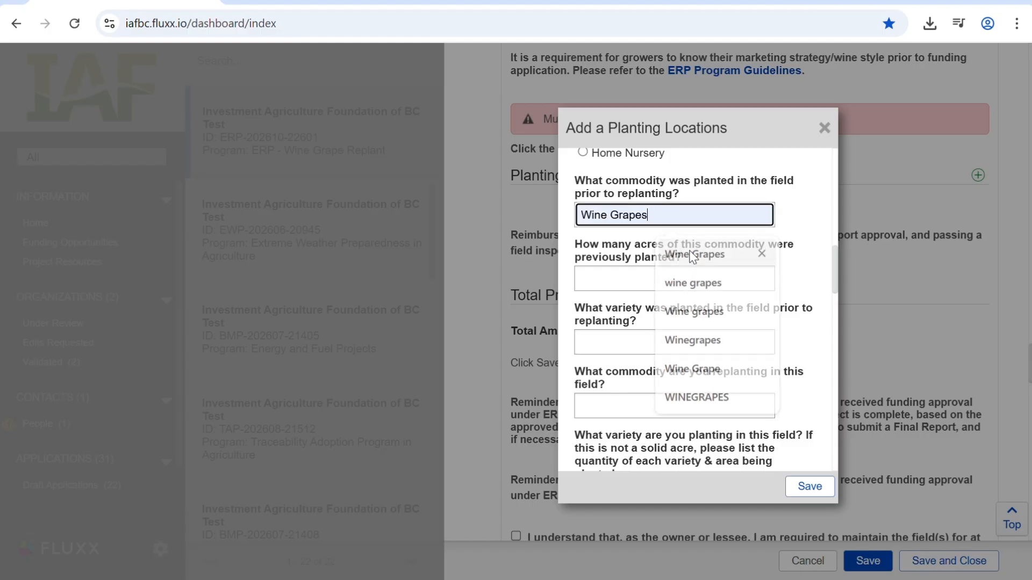
left_click(732, 280)
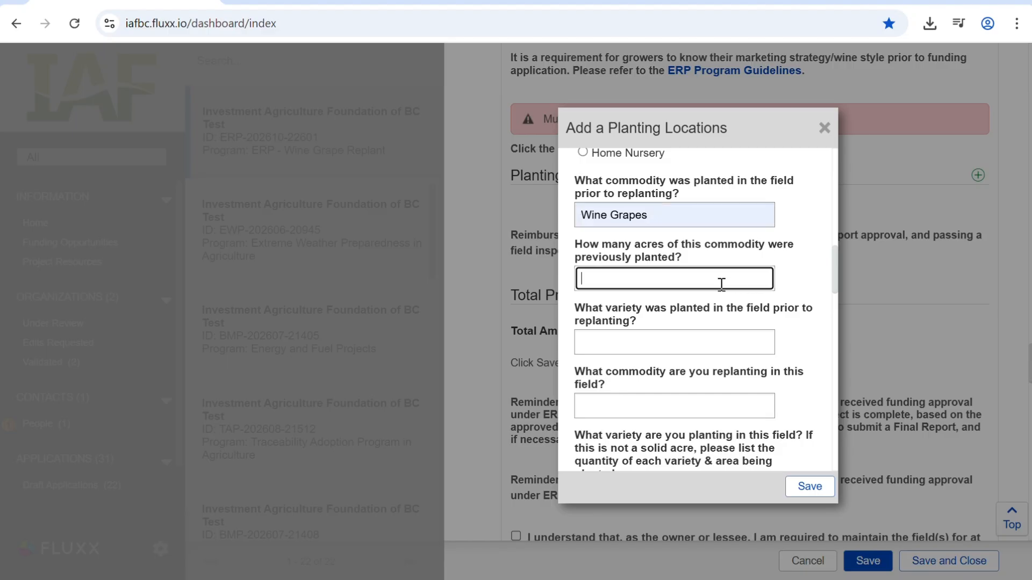
type("10")
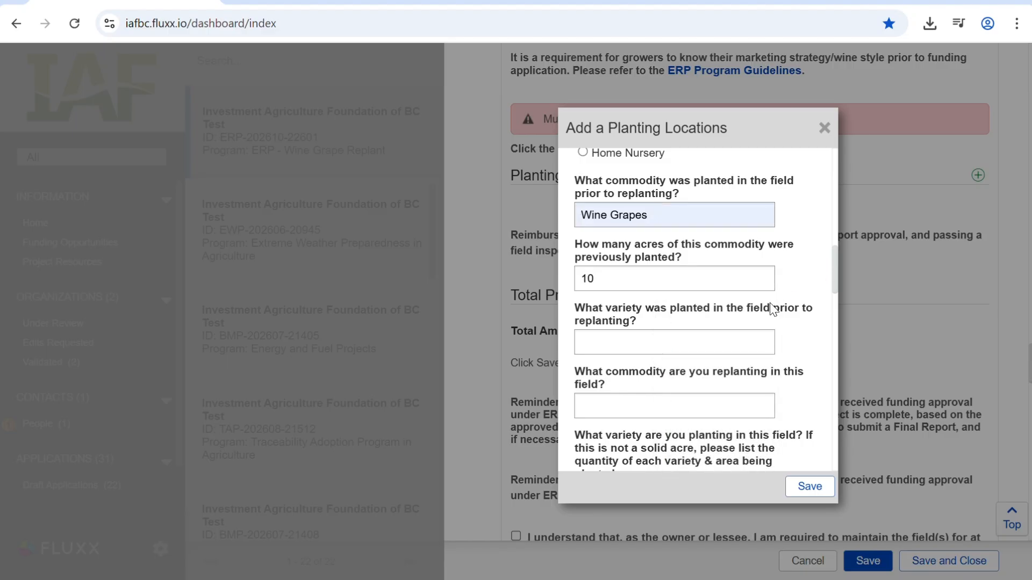
left_click(681, 347)
type("Syrah")
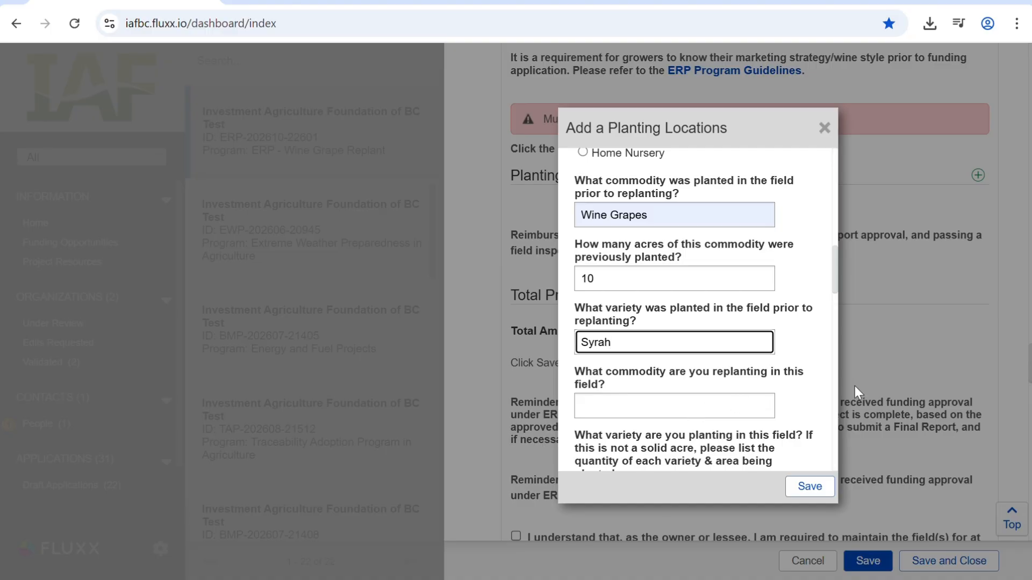
- Enter Wine Grapes as the commodity being replanted in this field
left_click(699, 403)
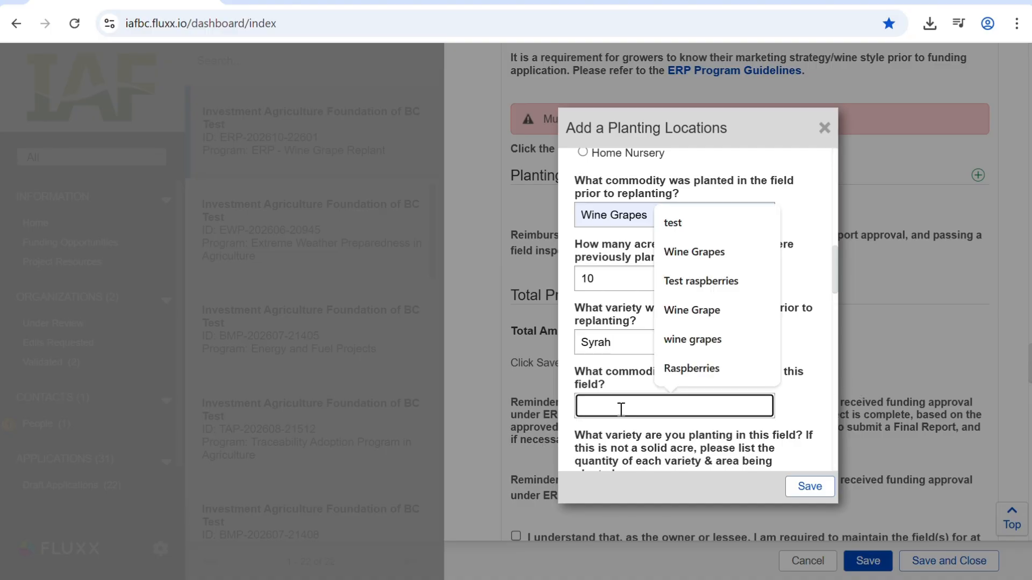
type("Wine Grapes")
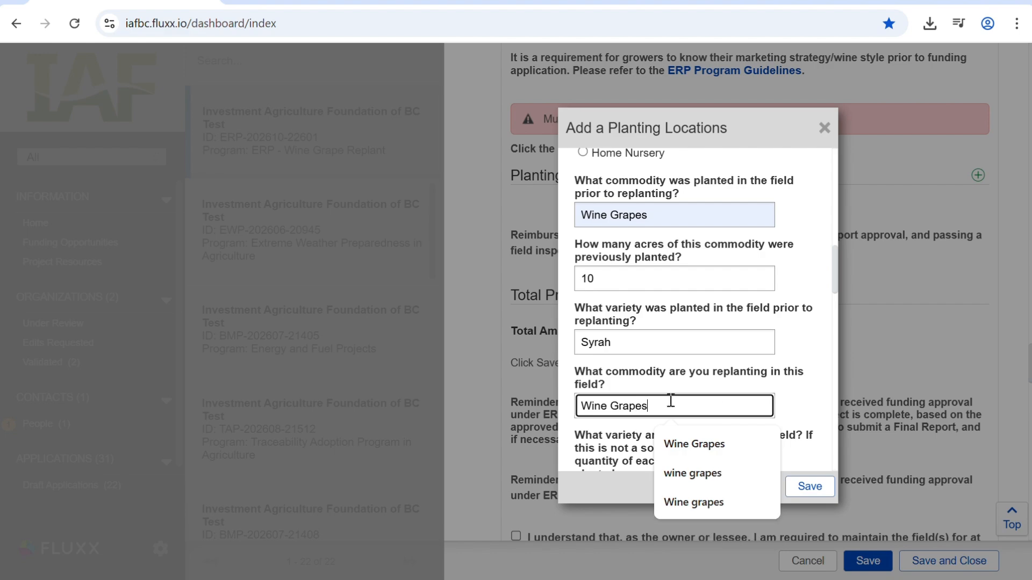
- List the varieties being planted on separate lines as "Pinot Gris - 5 acres" and "Merlot - 5 Acres"
scroll(718, 362, "down", 1)
scroll(808, 371, "down", 3)
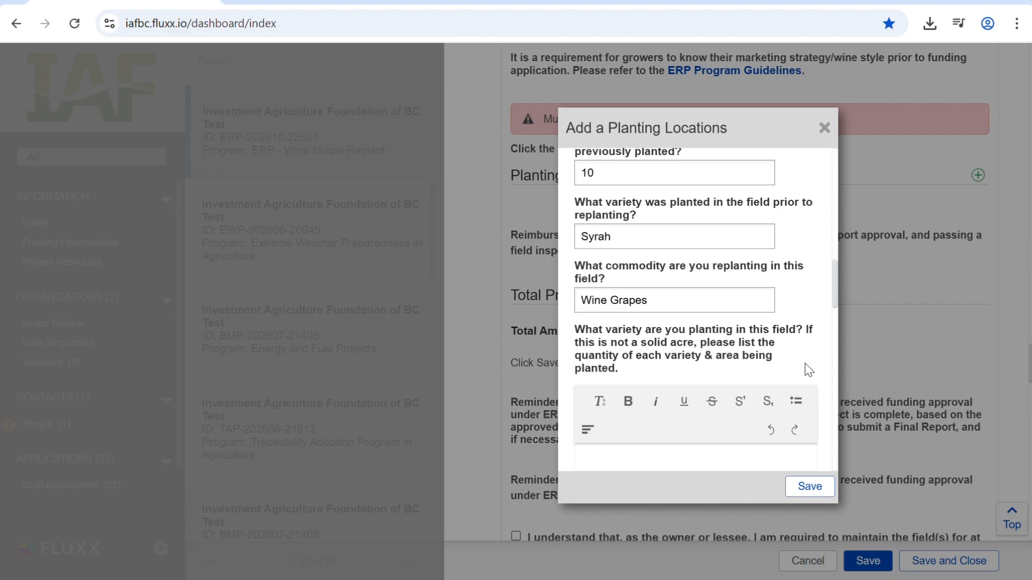
left_click(697, 379)
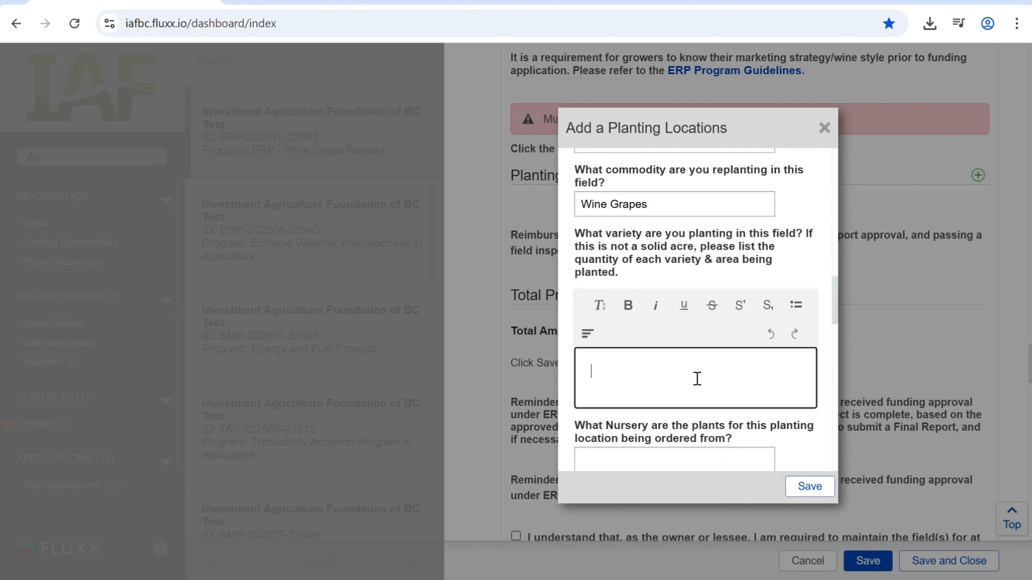
type("Pinot Gris - 5 acres")
key("Return")
type("Me")
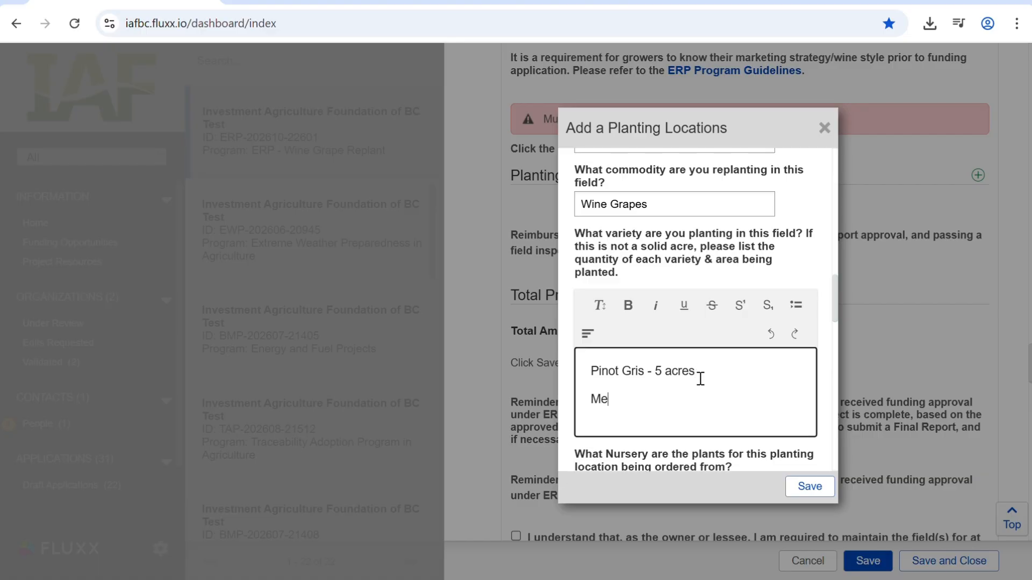
type("rlot - 5 Acres")
- Enter "Test nursery" as the plant supplier and select California as the plant order's origin
scroll(811, 375, "down", 5)
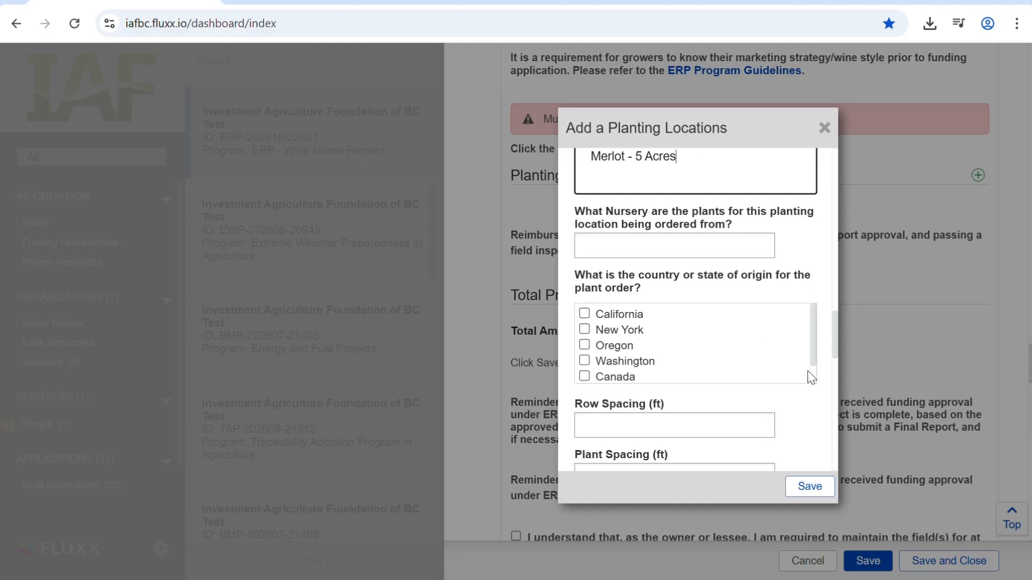
left_click(662, 248)
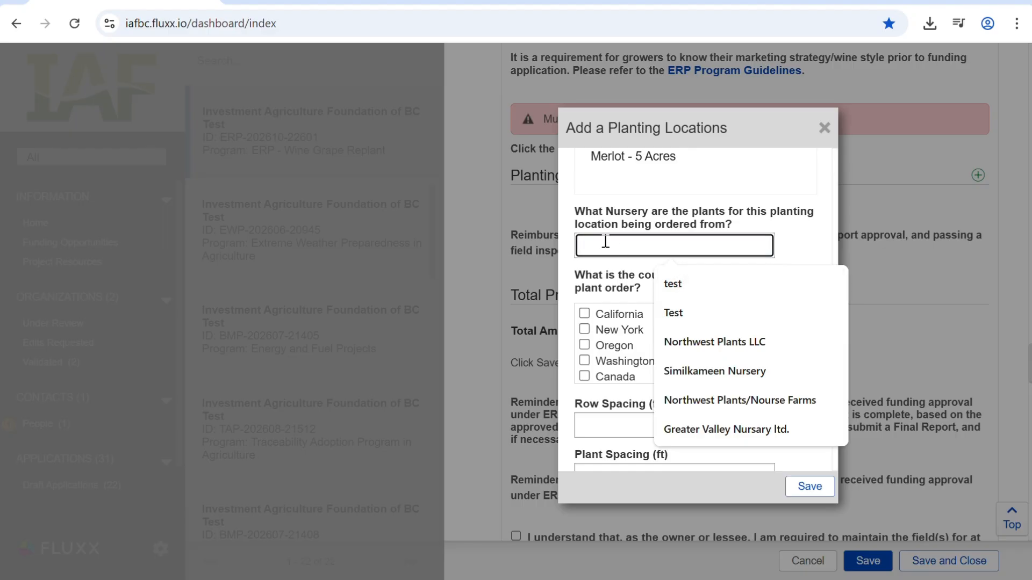
type("Test nursery")
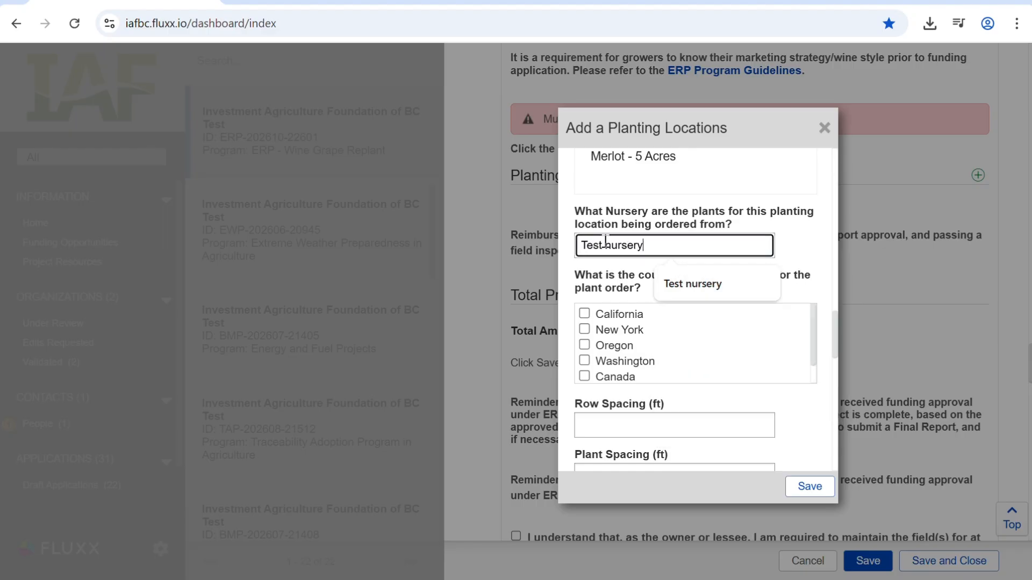
left_click(797, 253)
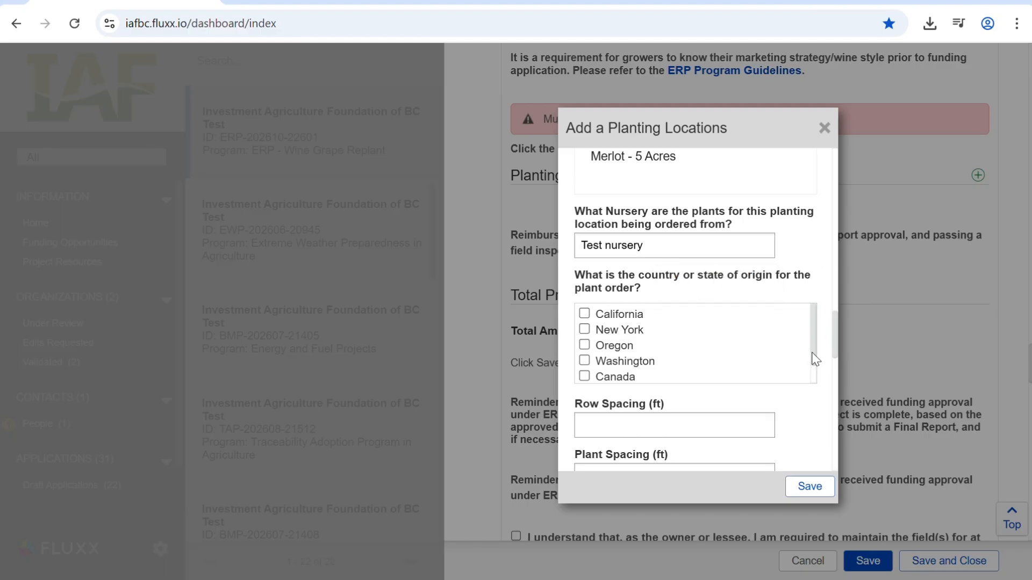
left_click(602, 314)
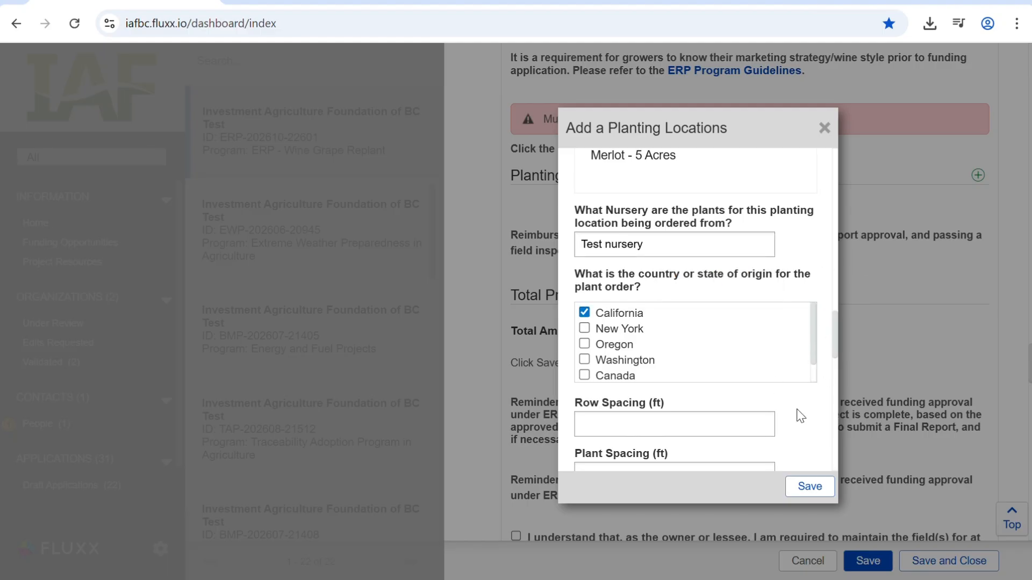
- Set the row spacing to 1 ft, the plant spacing to 2 ft, and the number of plants per acre to 3
scroll(801, 416, "down", 3)
left_click(625, 261)
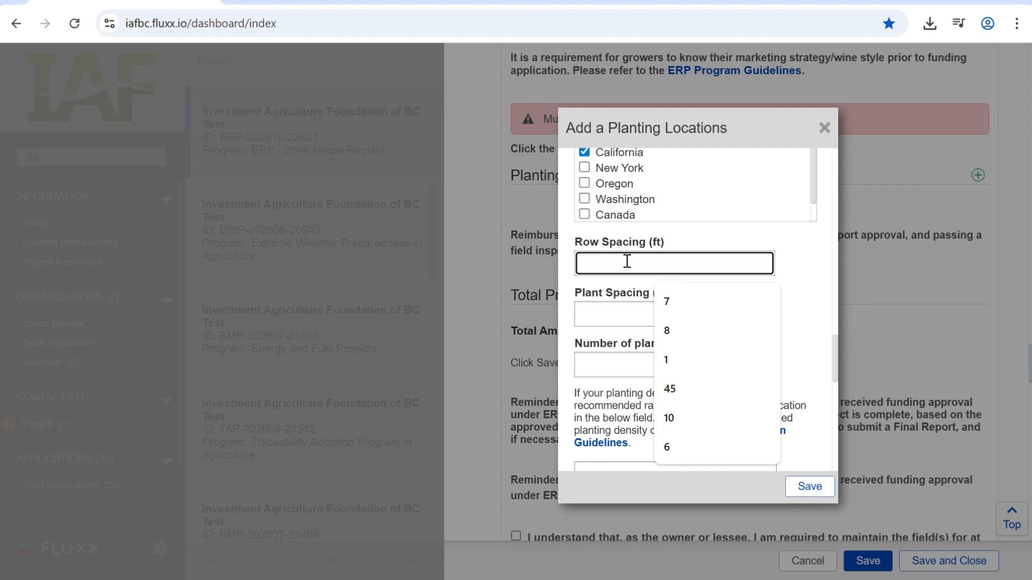
type("1")
left_click(596, 313)
type("2")
left_click(588, 363)
type("3")
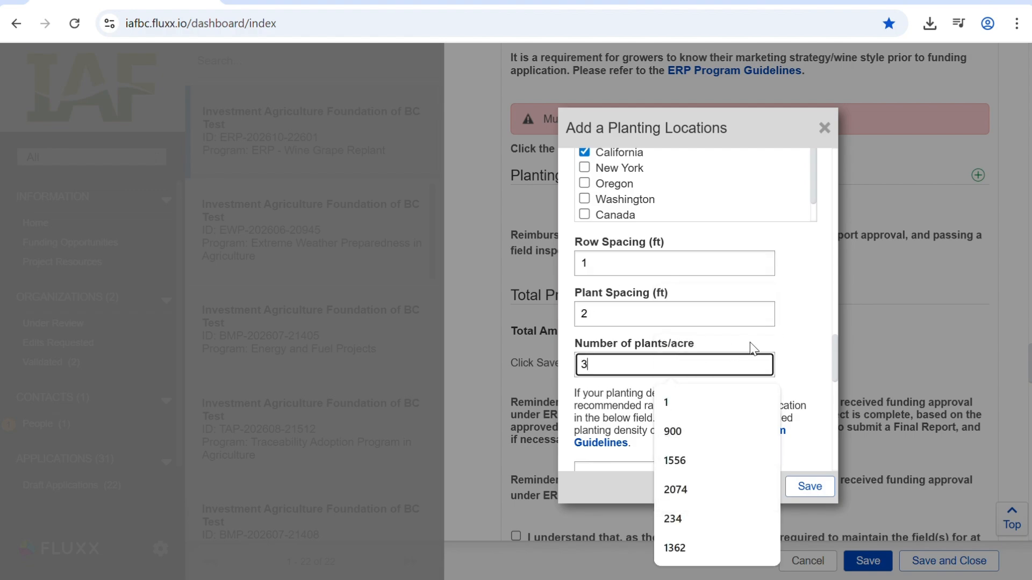
left_click(822, 357)
- Enter "Justification" as the explanation for a planting density outside the recommended range
scroll(830, 371, "down", 3)
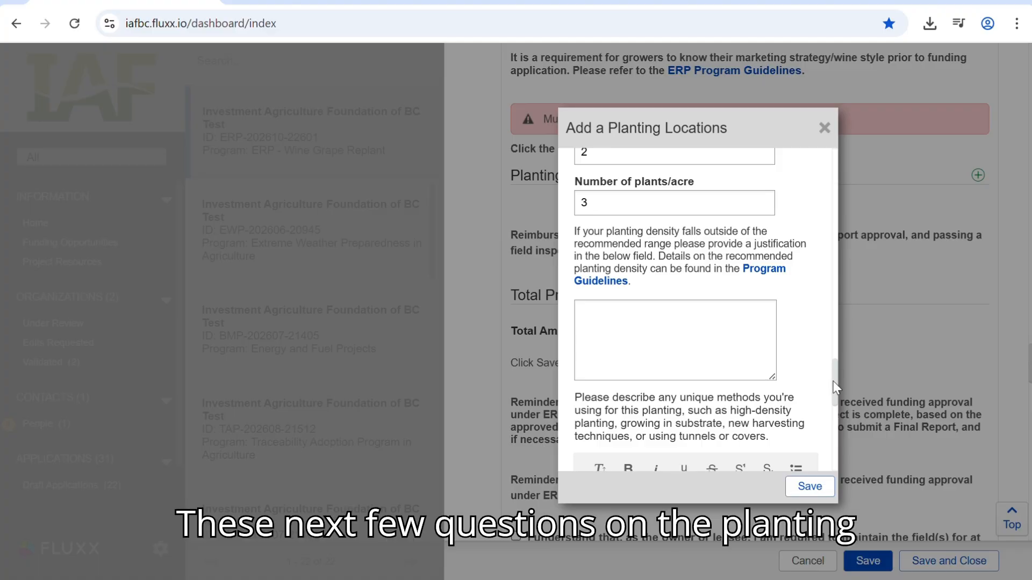
scroll(833, 382, "down", 2)
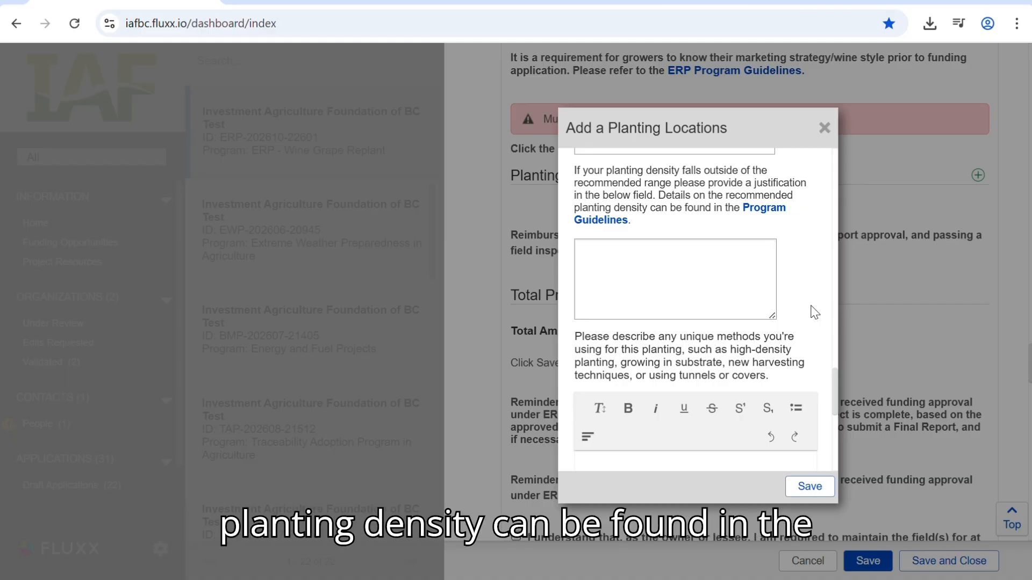
left_click(742, 306)
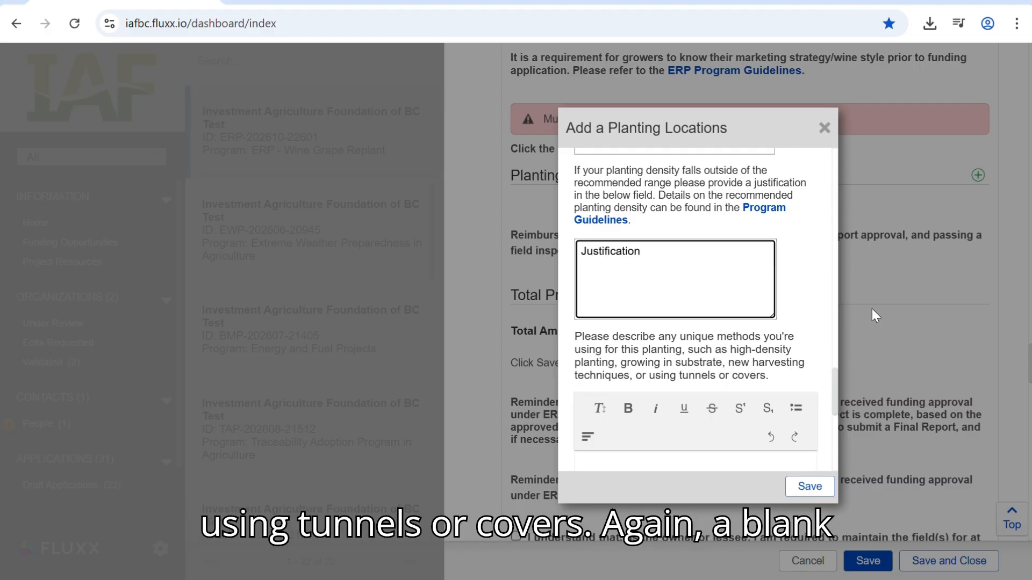
- Enter "Description" as the description of unique methods used for this planting
scroll(750, 364, "down", 2)
left_click(604, 397)
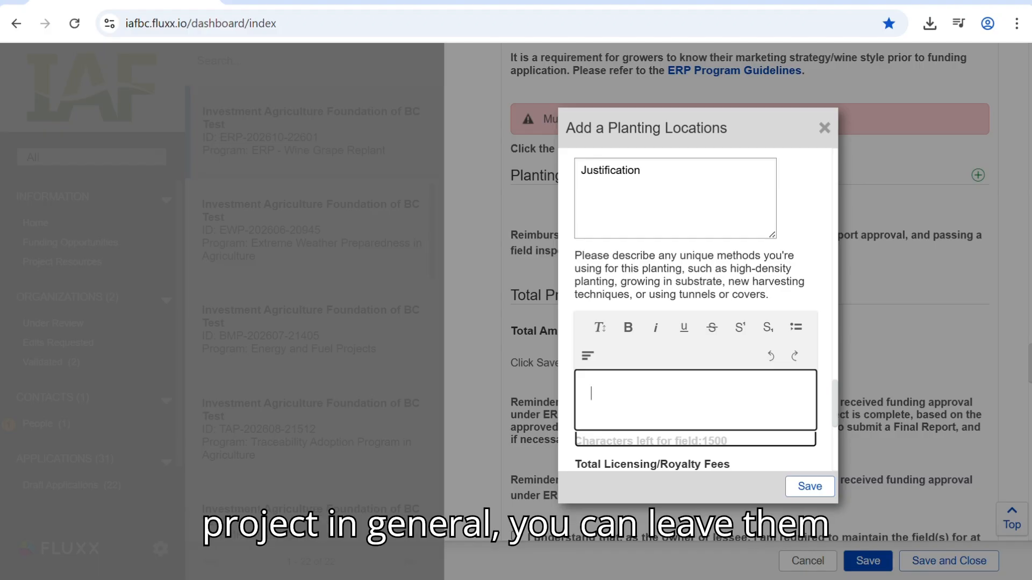
type("Des")
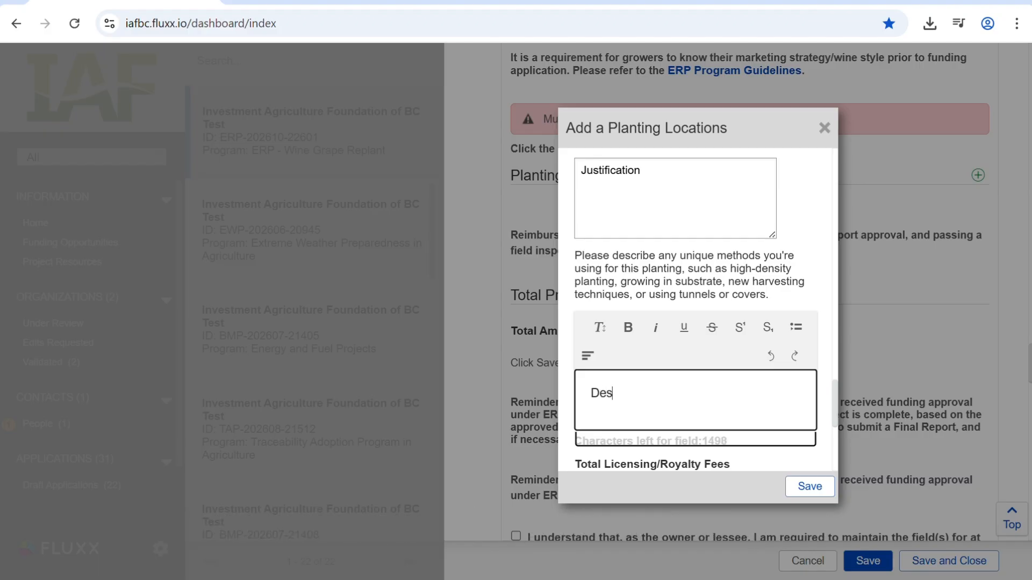
type("cription")
left_click(811, 288)
- Set the total licensing/royalty fees to $100 and the total plant costs to $2,000
scroll(814, 289, "down", 3)
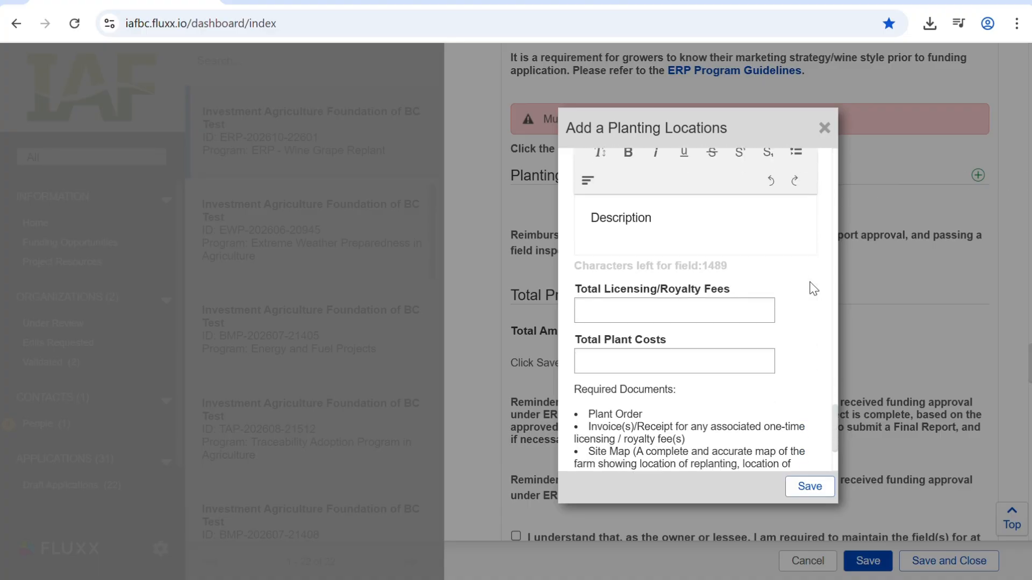
scroll(813, 288, "down", 1)
left_click(654, 240)
type("100")
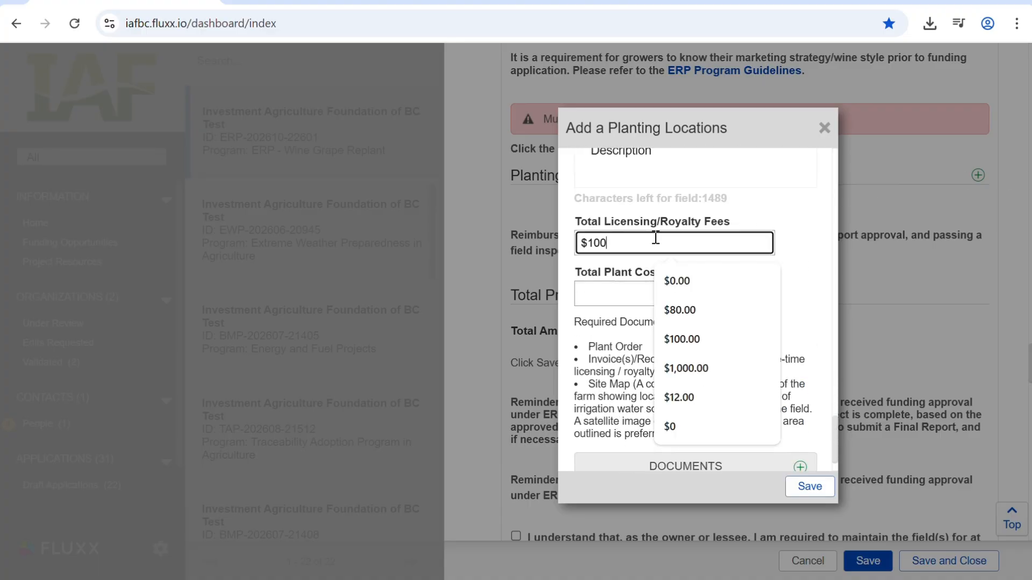
left_click(605, 293)
type("2,0")
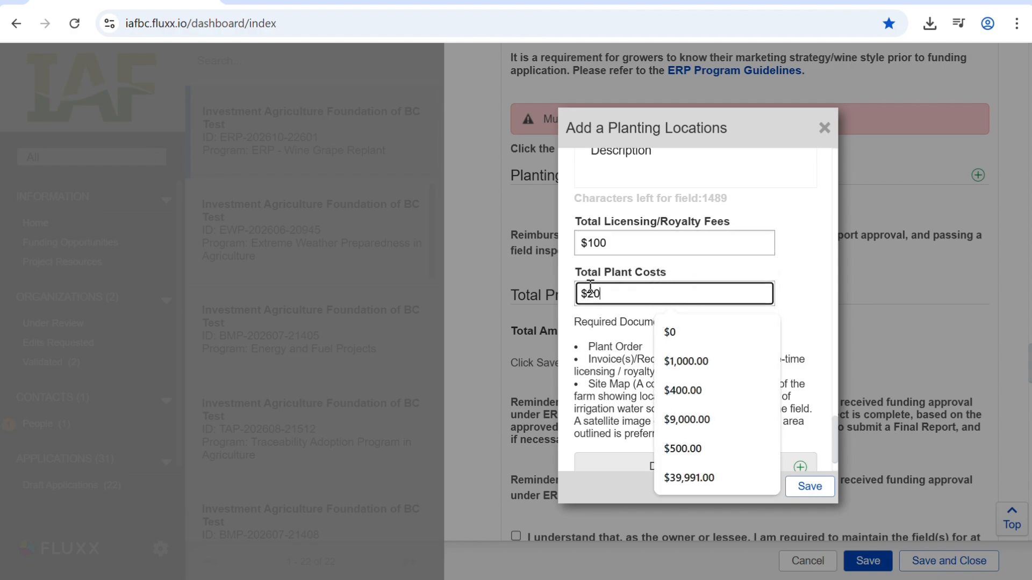
type("00")
left_click(814, 294)
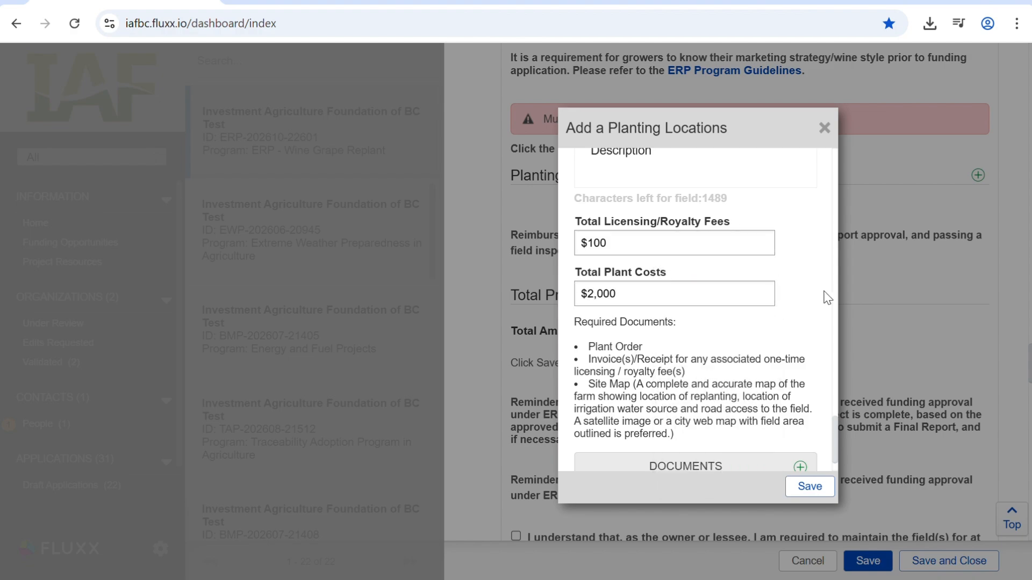
- Upload Test Doc.docx as the Site Map document for the planting location and save the location entry
scroll(826, 297, "down", 1)
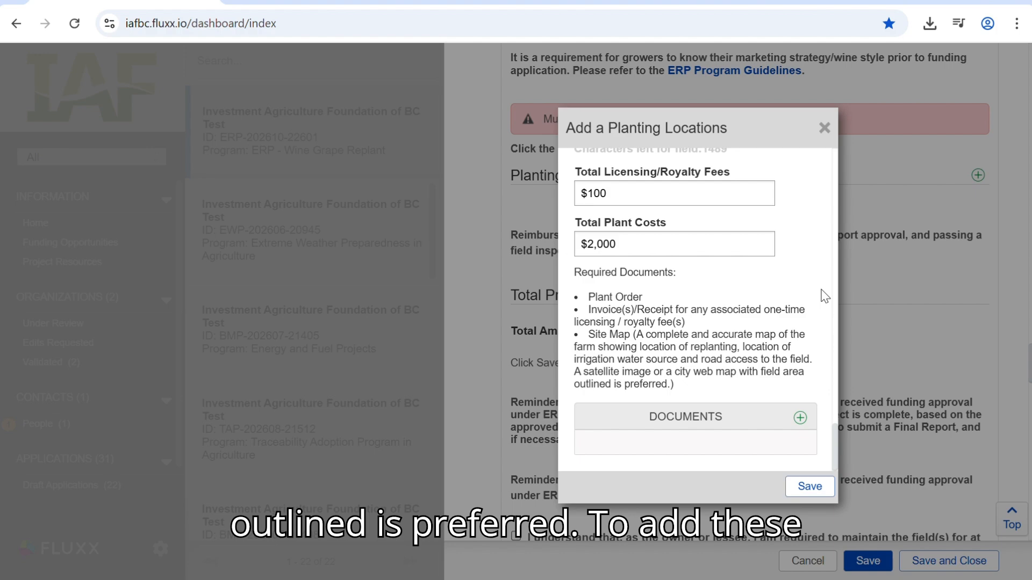
left_click(801, 418)
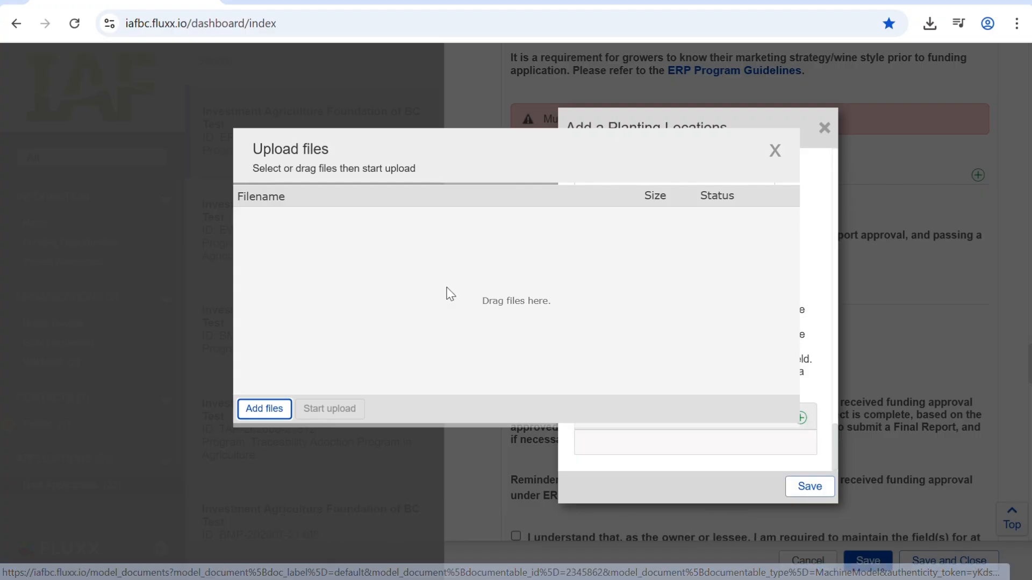
left_click(269, 409)
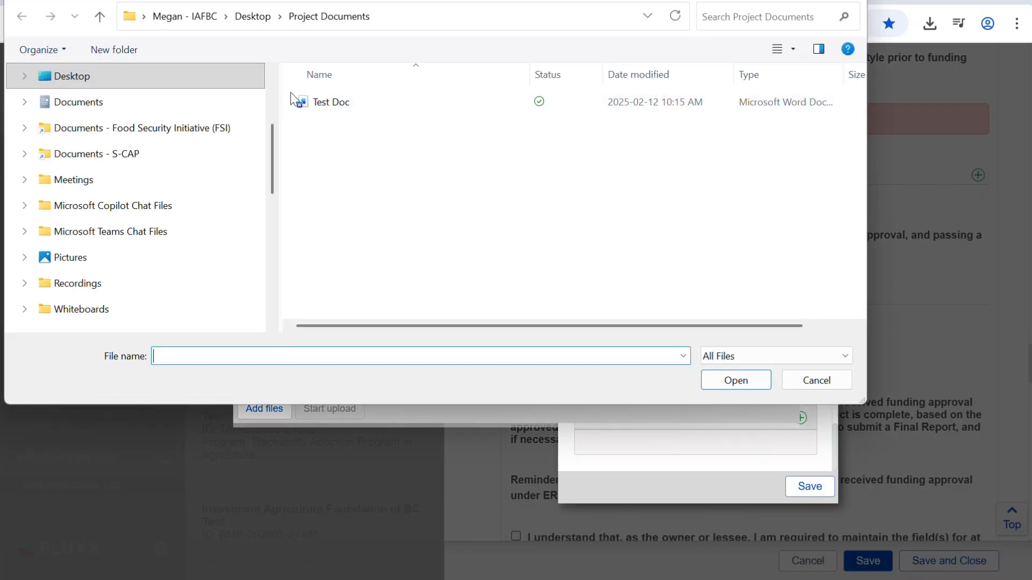
left_click(331, 102)
left_click(704, 388)
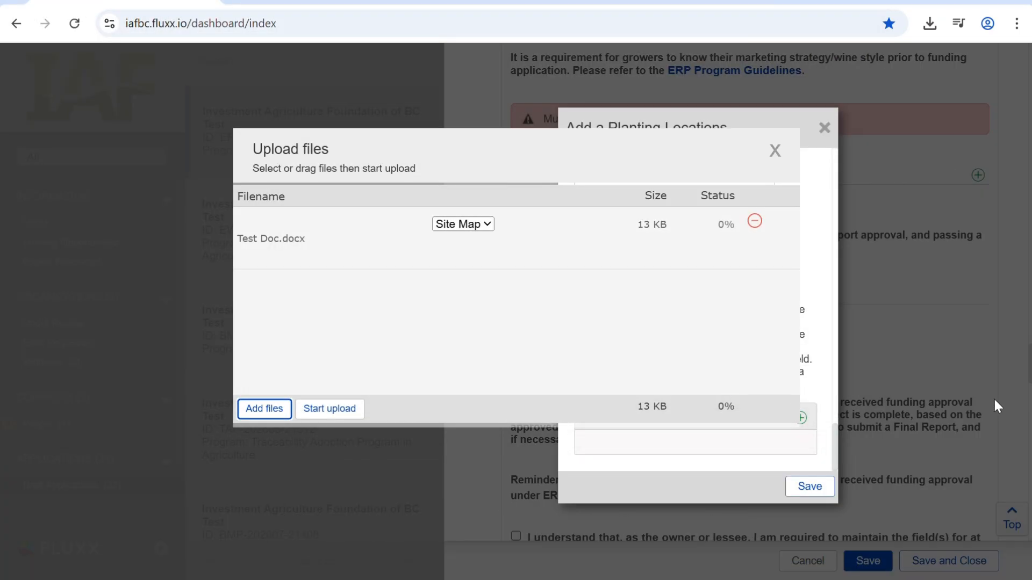
left_click(327, 410)
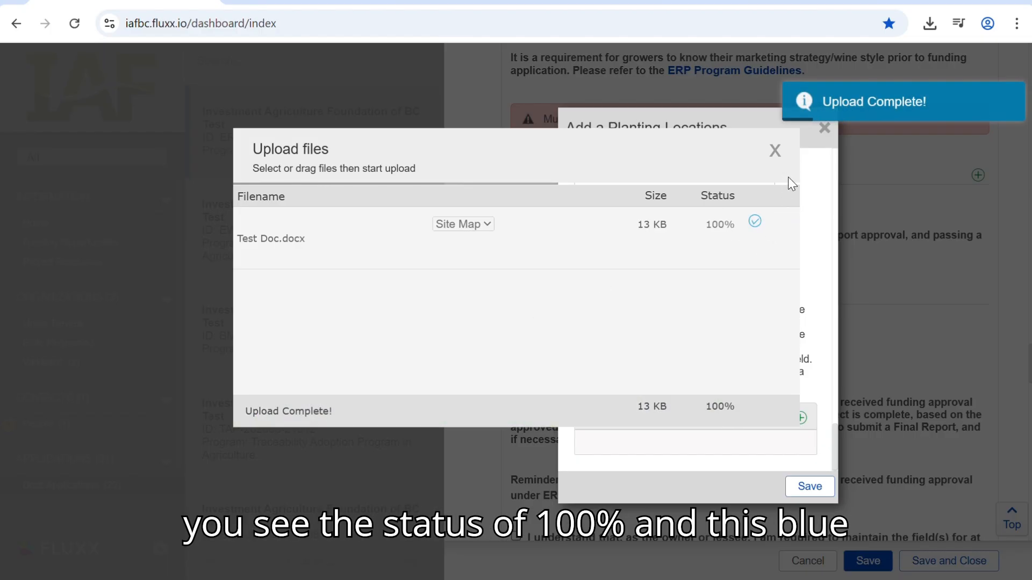
left_click(776, 152)
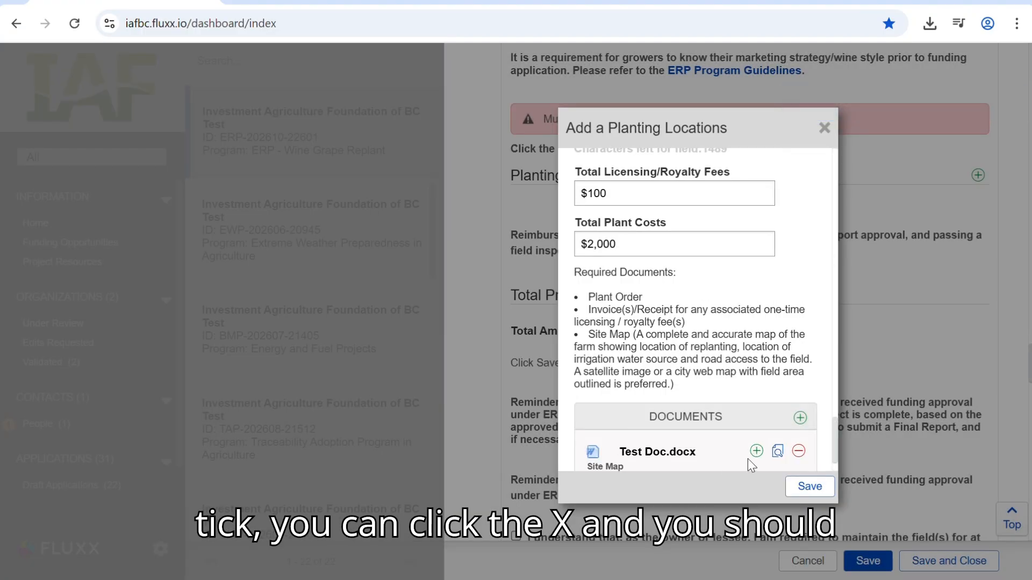
scroll(675, 417, "down", 2)
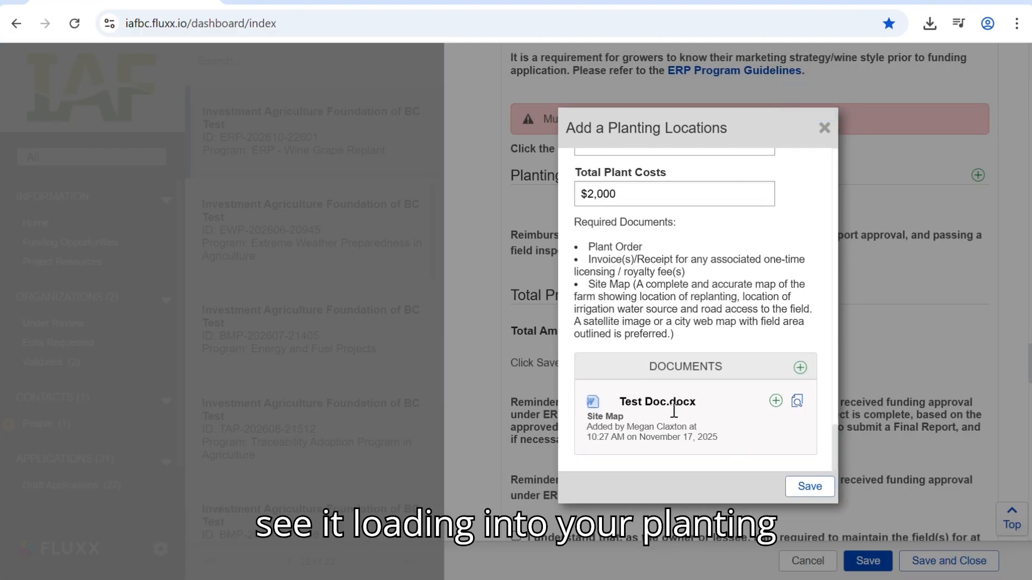
left_click(806, 488)
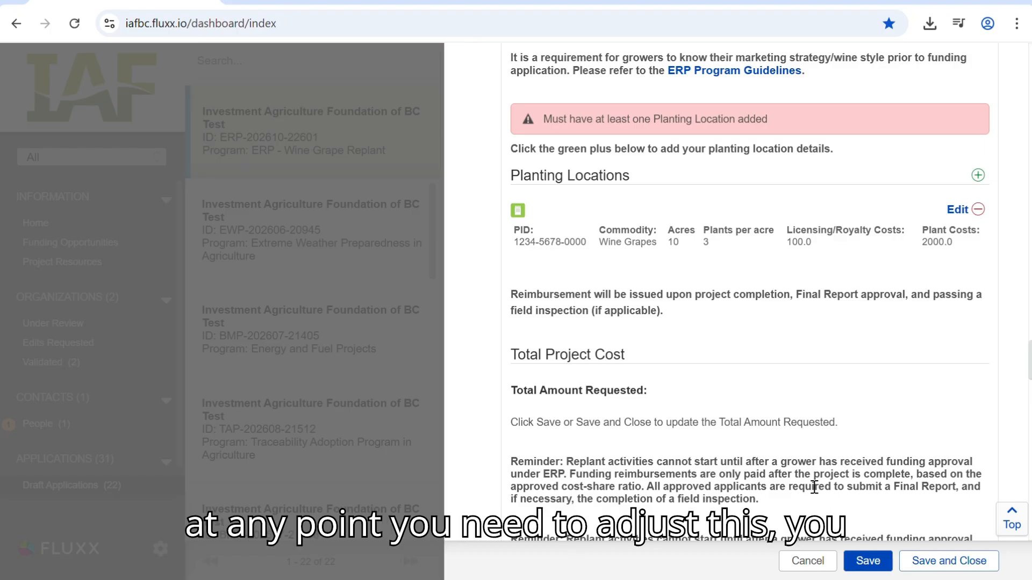
- Reopen the saved planting location for editing and close it without making changes
left_click(957, 210)
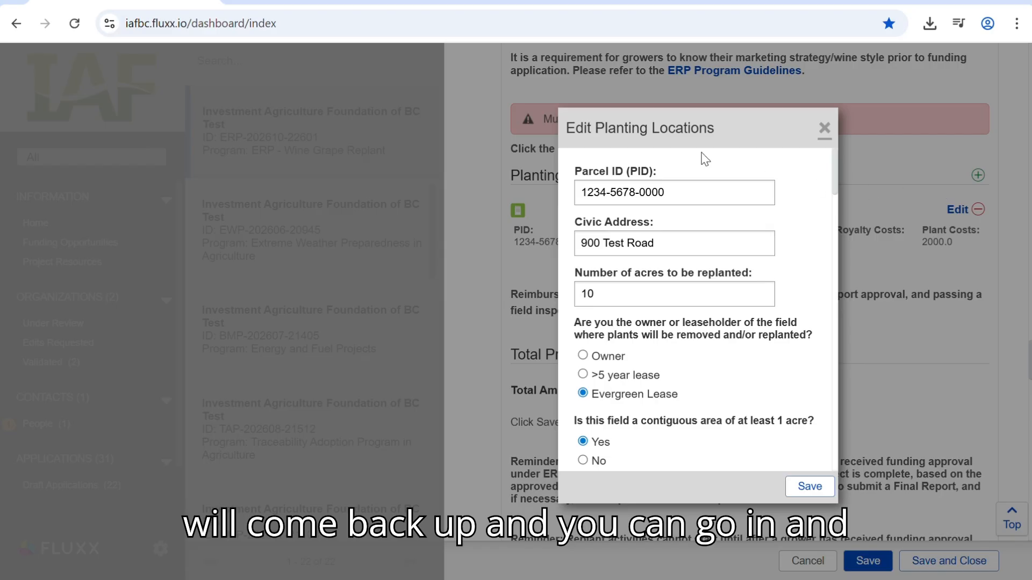
left_click(827, 132)
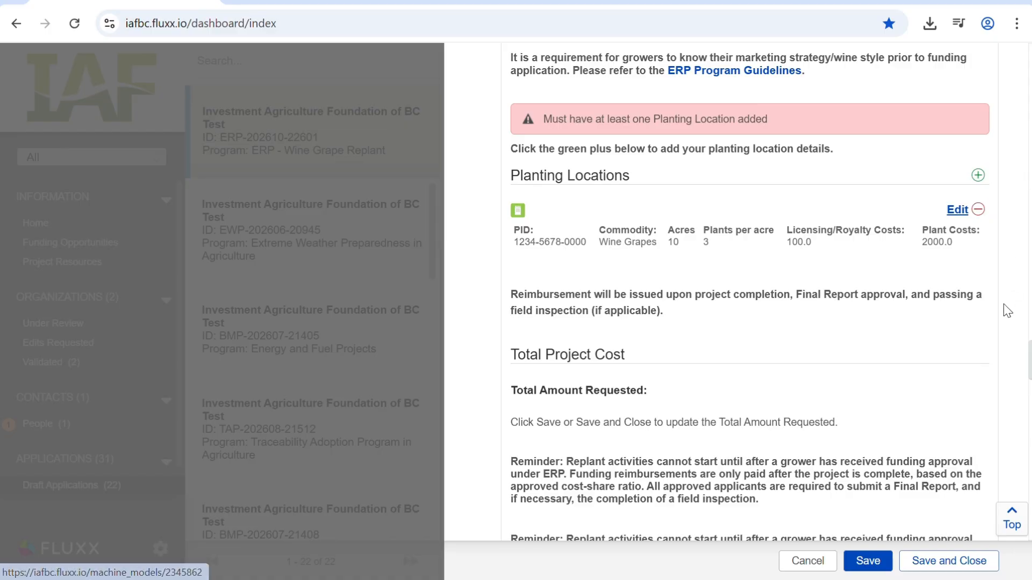
- Save the application, keeping it open, to update the Total Amount Requested
scroll(1005, 321, "down", 1)
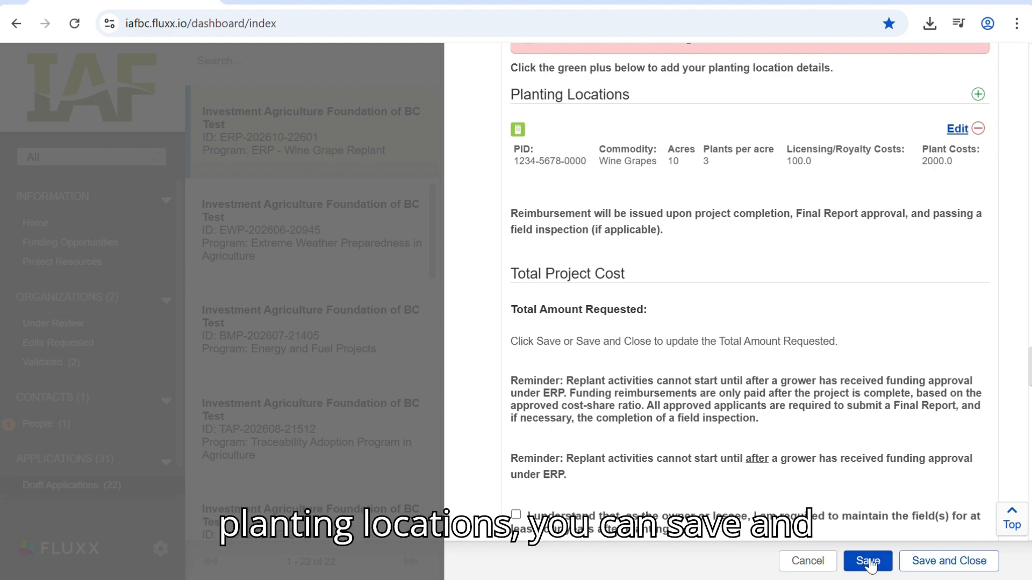
left_click(915, 572)
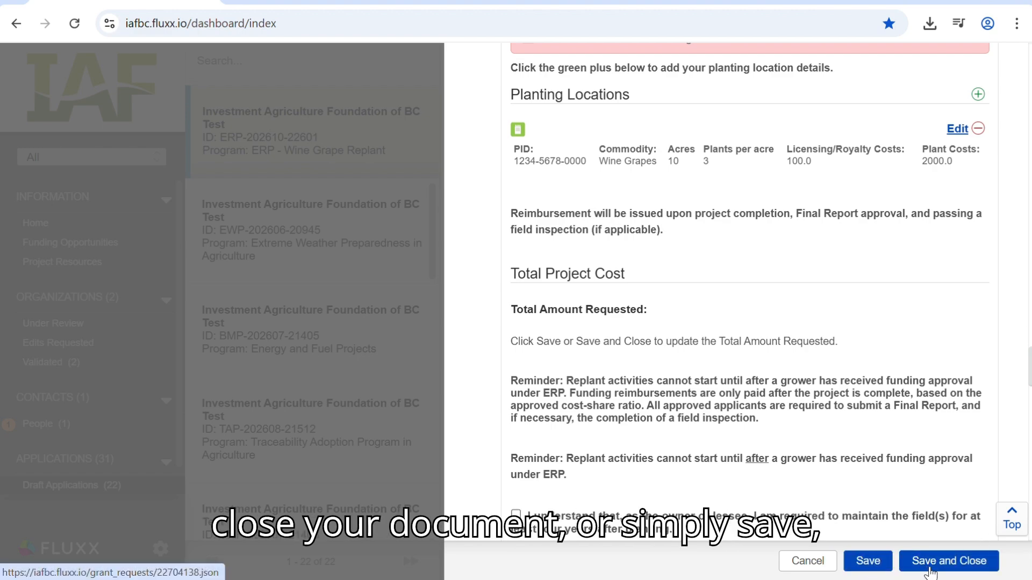
left_click(855, 567)
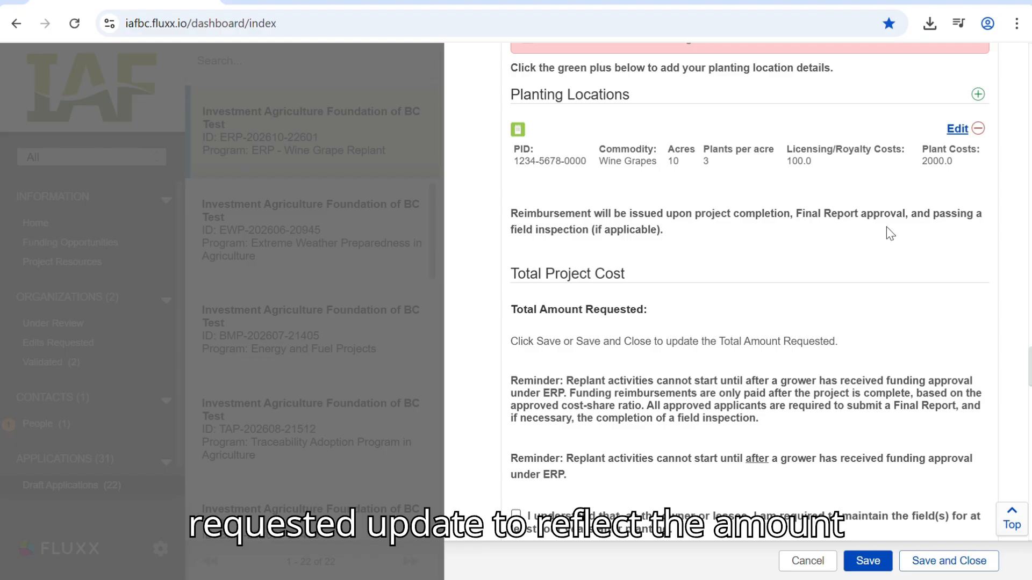
left_click(868, 561)
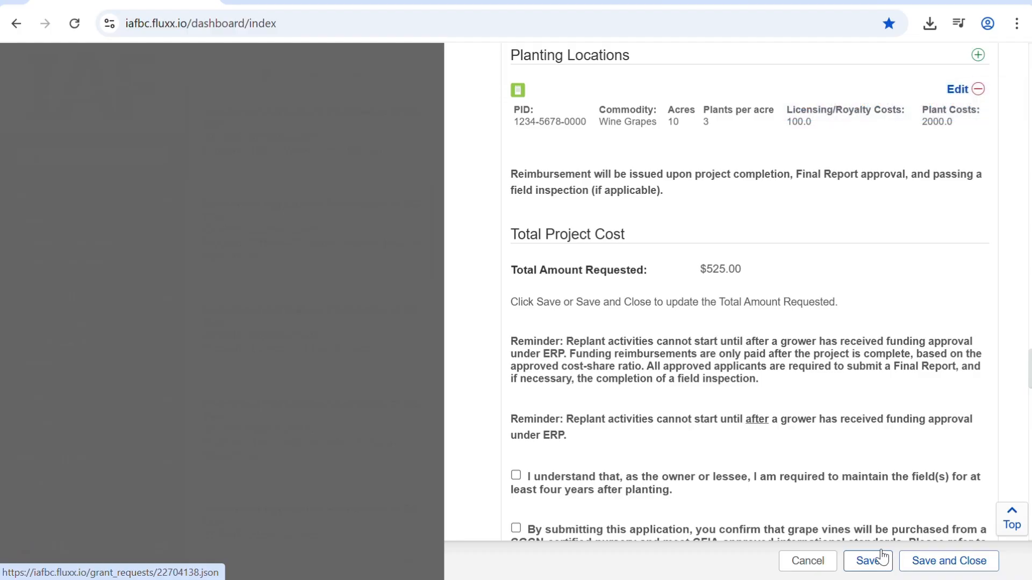
left_click(874, 561)
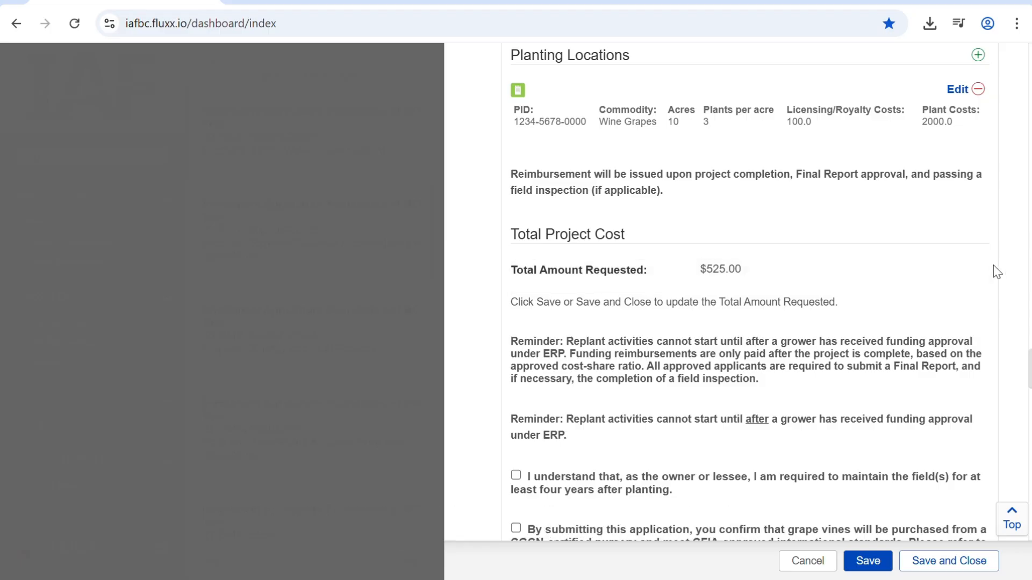
- Confirm that the grape vines will be purchased from a CGCN-certified nursery and meet CFIA-approved international standards
scroll(1019, 272, "down", 3)
scroll(1020, 273, "down", 1)
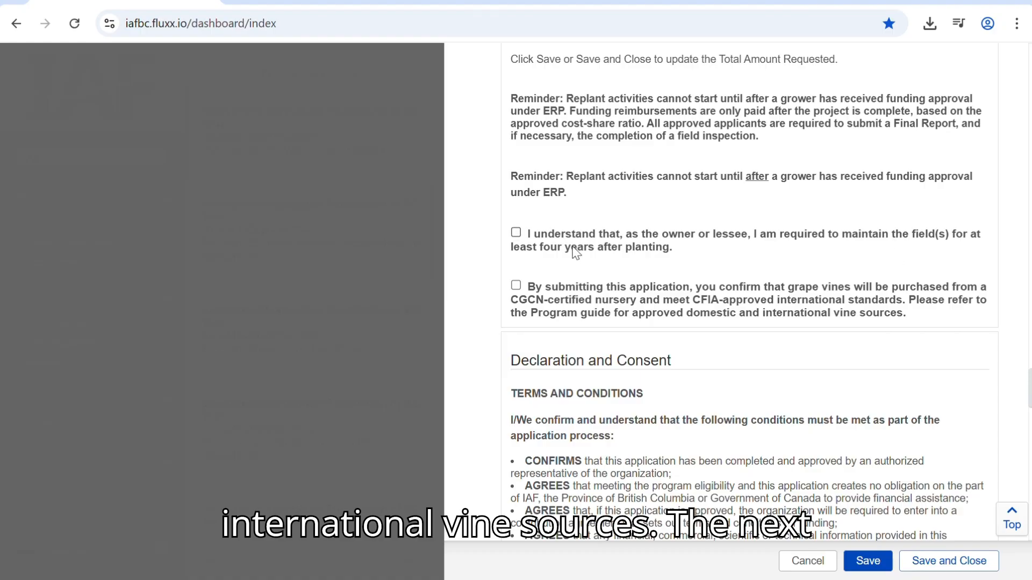
left_click(515, 286)
- Agree to the Declaration and Consent terms and conditions and sign with the applicant's name
scroll(1003, 322, "down", 5)
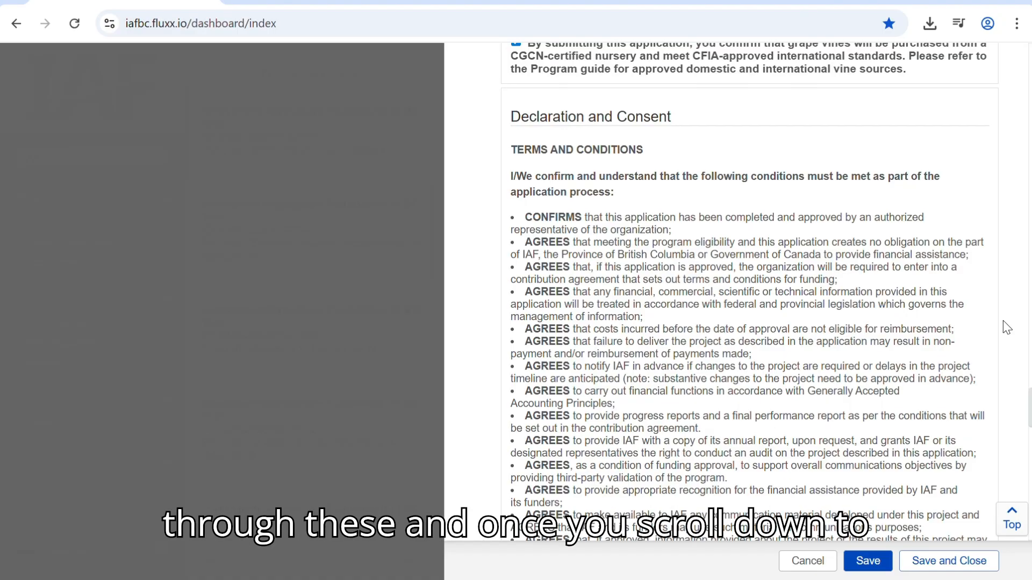
scroll(1007, 327, "down", 6)
scroll(1006, 327, "down", 13)
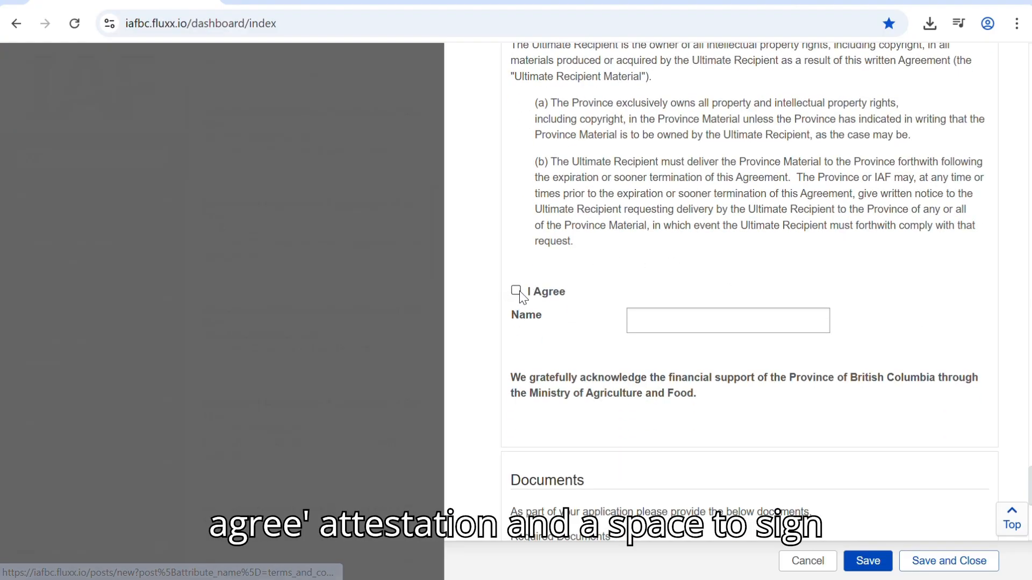
left_click(516, 290)
left_click(725, 328)
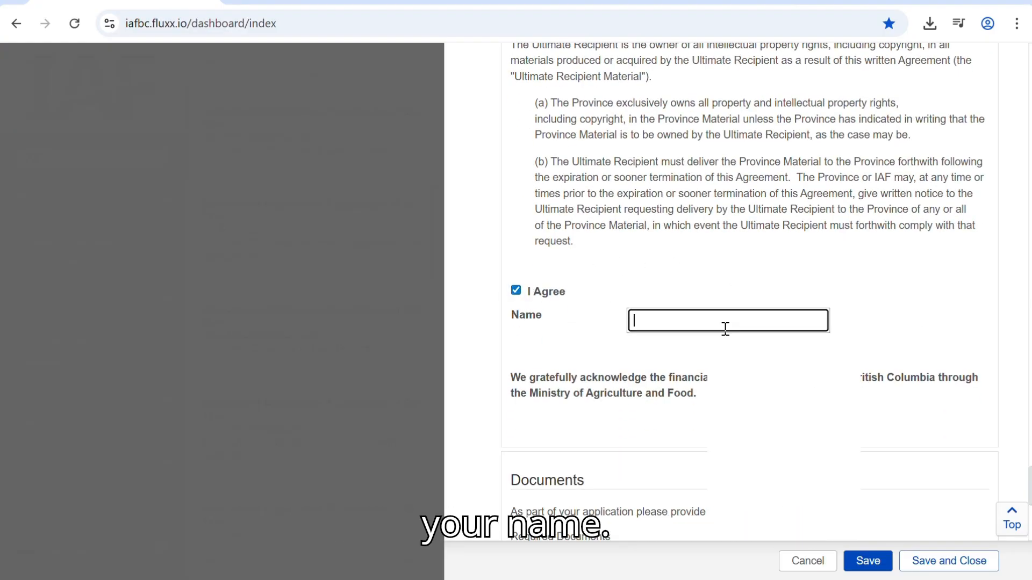
type("Test")
type("Megan")
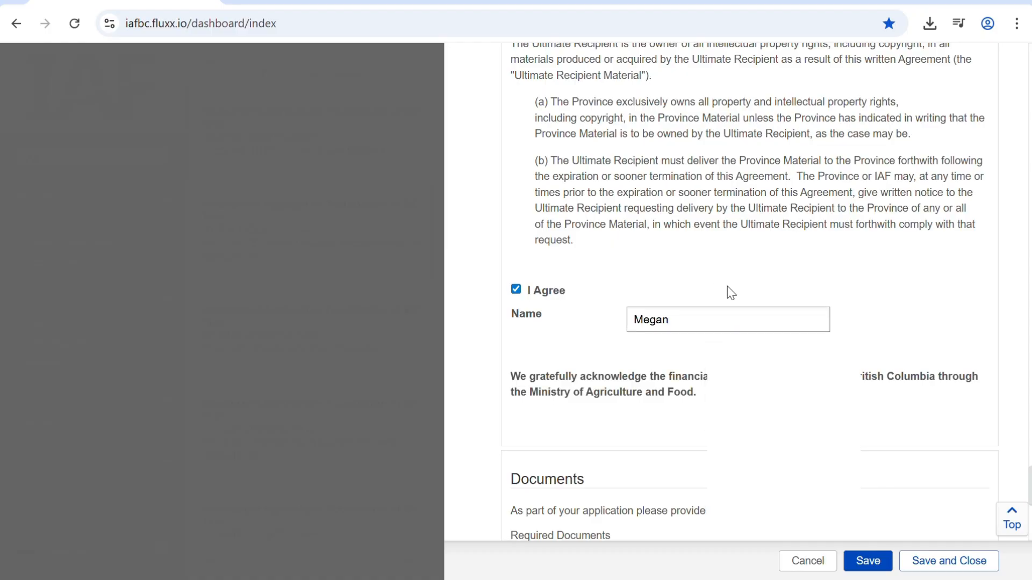
- Upload Test Doc.docx to the Project Documents with the document type "ERP Wine Grape Replant - Contribution Agreement"
scroll(734, 290, "down", 6)
scroll(860, 304, "down", 2)
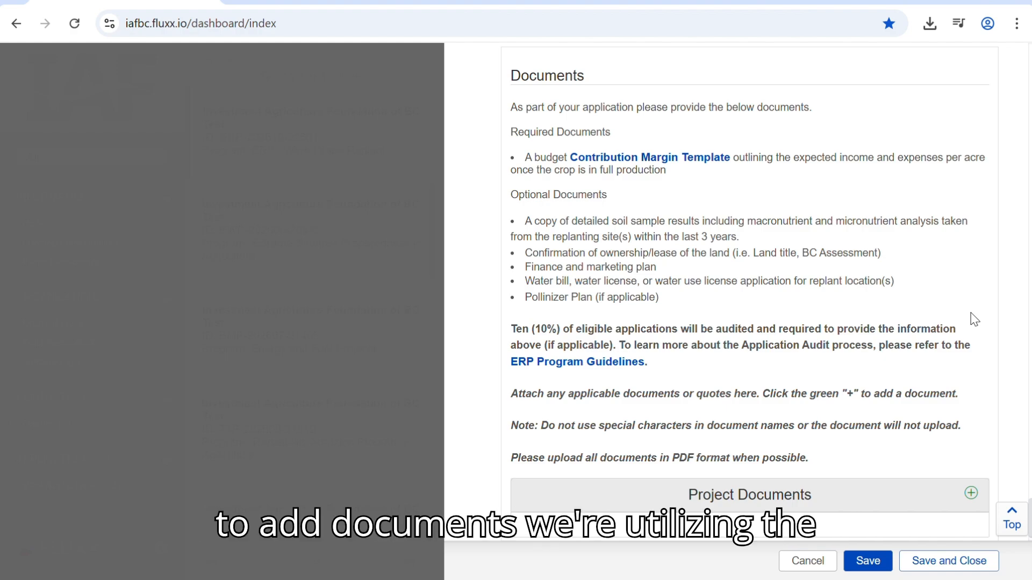
left_click(971, 493)
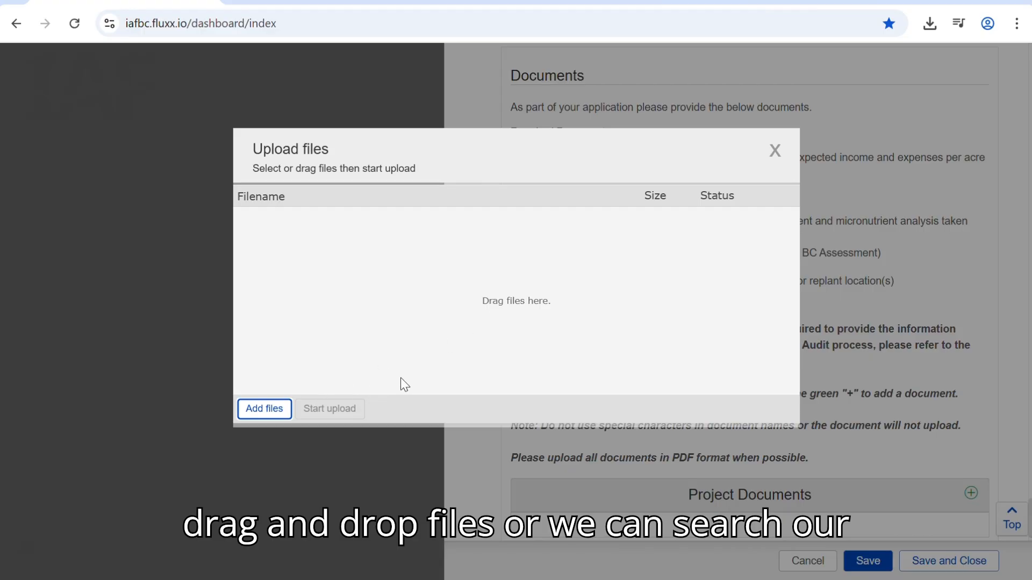
left_click(270, 409)
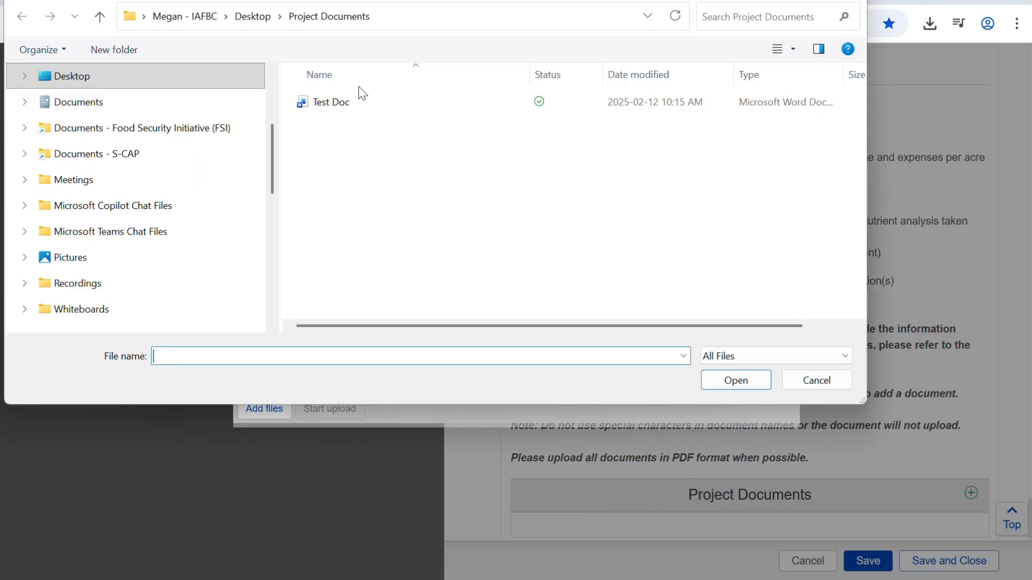
left_click(354, 105)
left_click(728, 383)
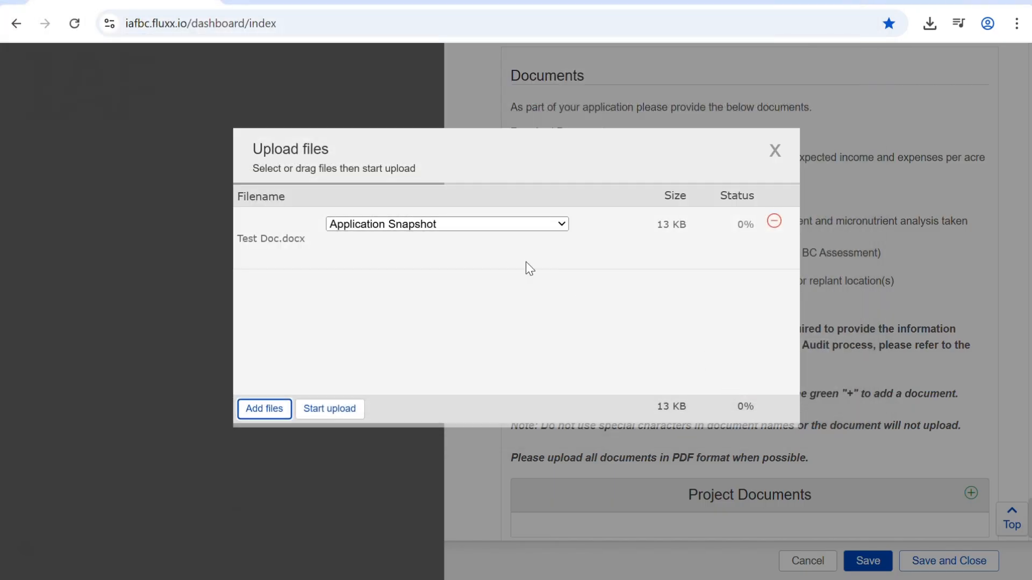
left_click(456, 228)
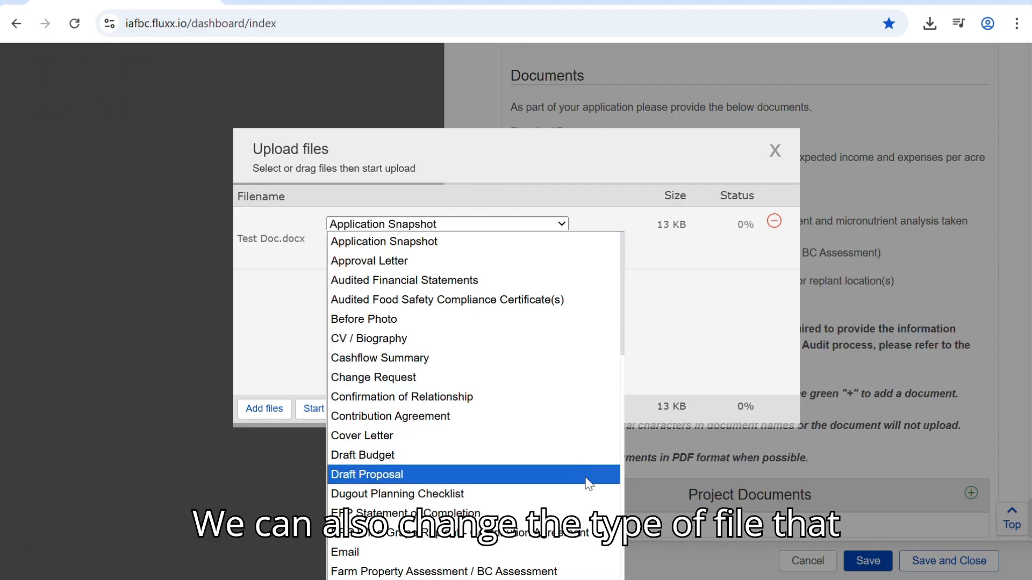
left_click(599, 538)
left_click(333, 410)
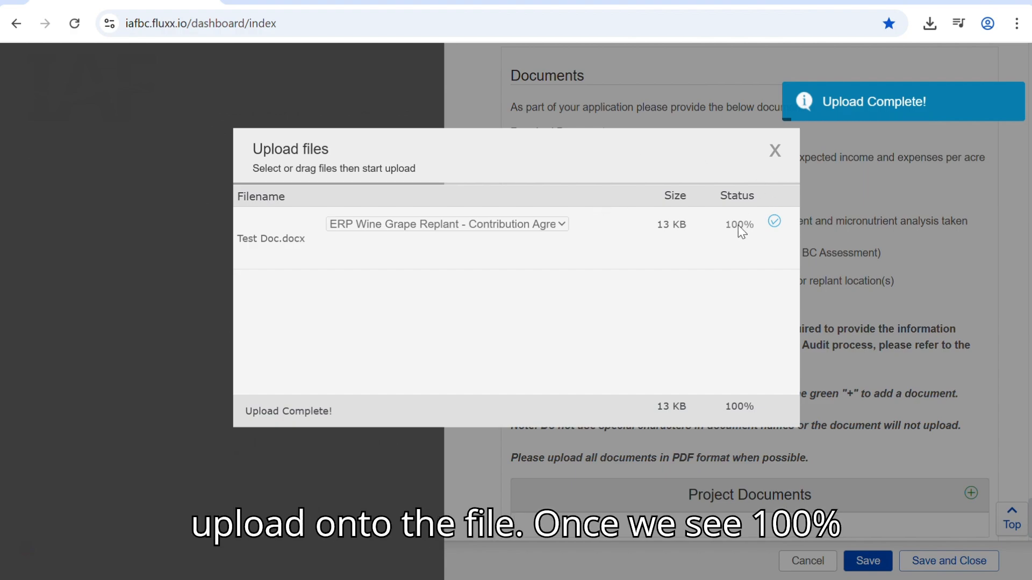
left_click(774, 153)
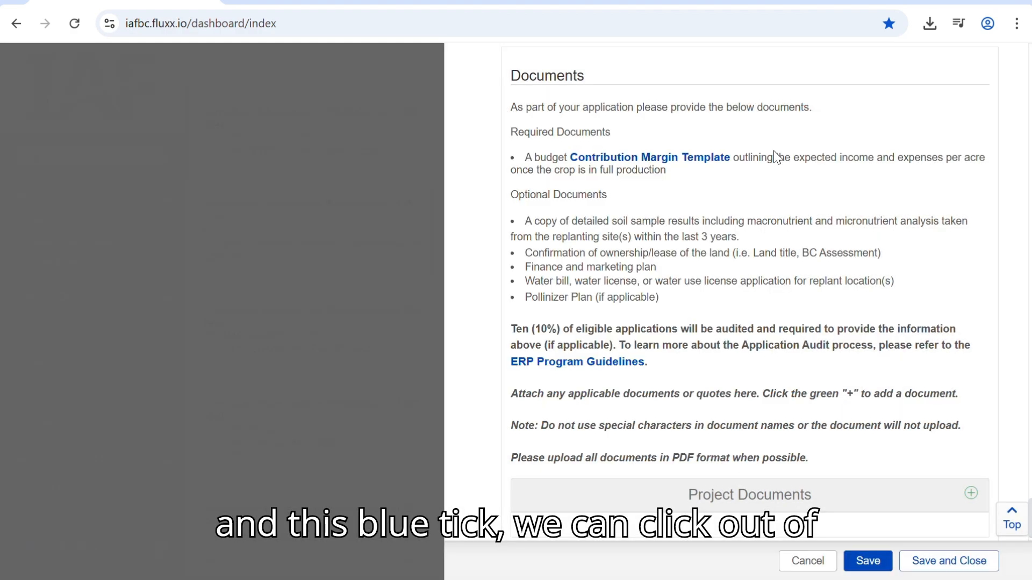
scroll(937, 367, "down", 1)
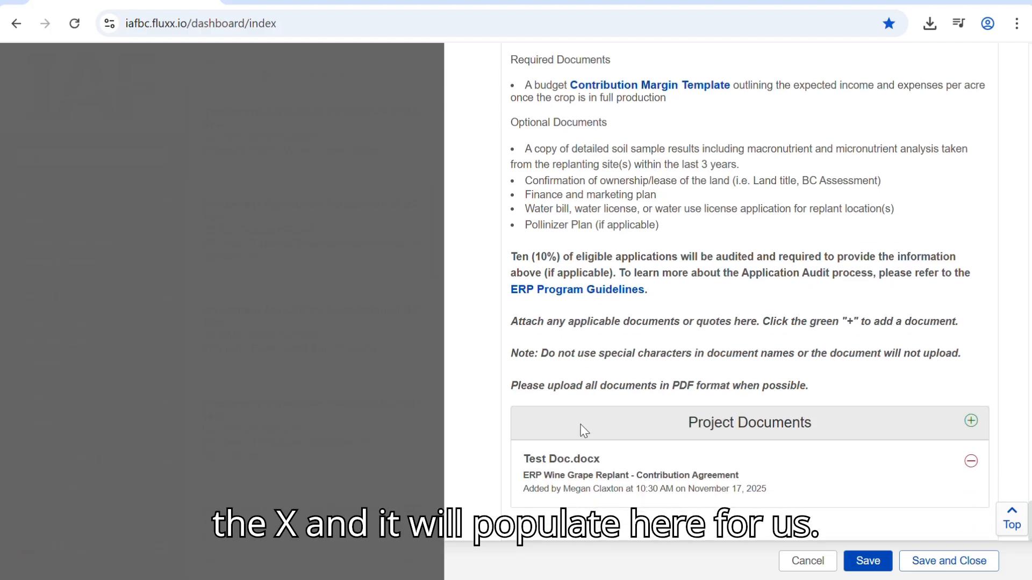
- Save and close the completed application
scroll(864, 451, "up", 1)
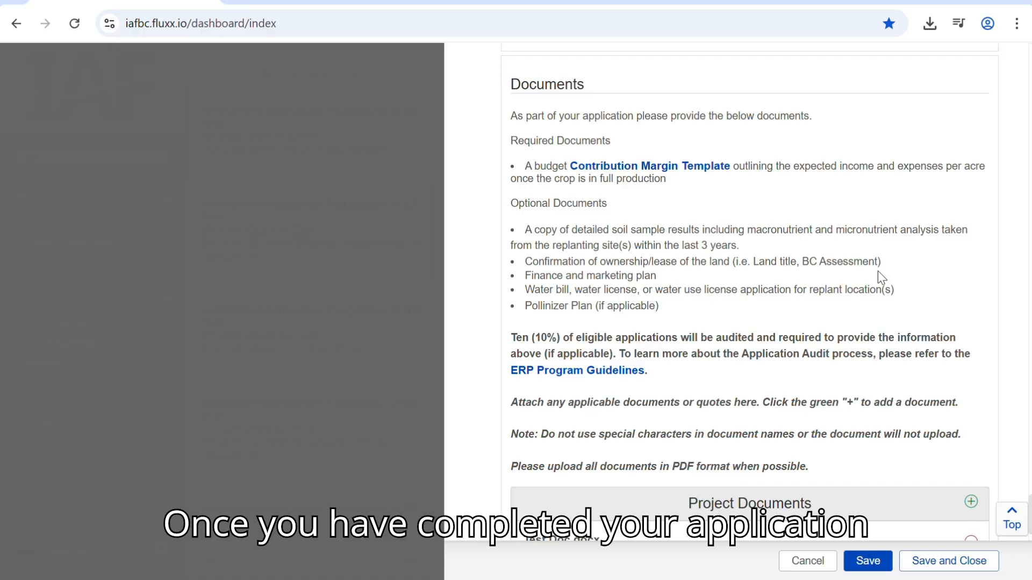
scroll(878, 270, "down", 2)
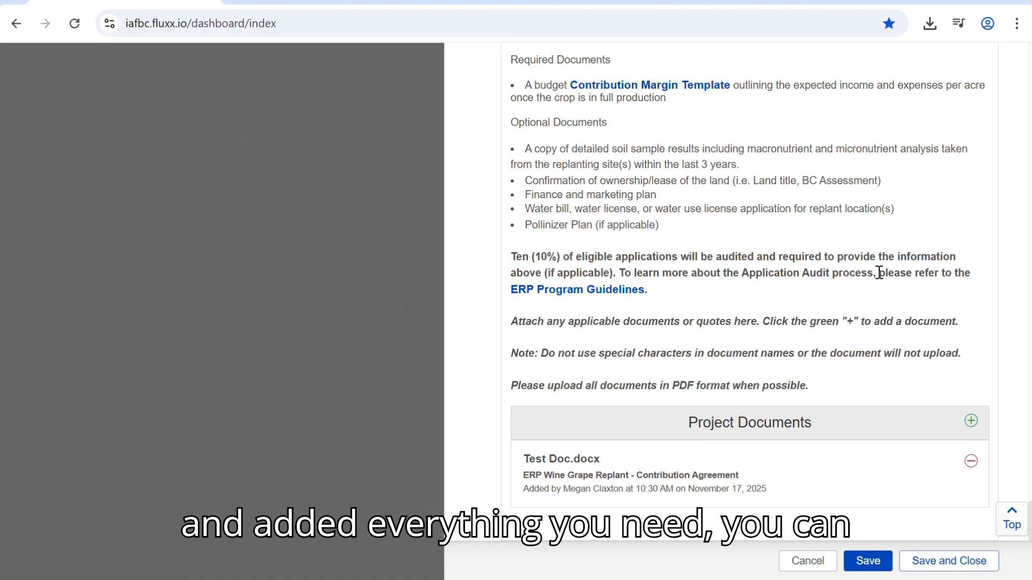
left_click(943, 566)
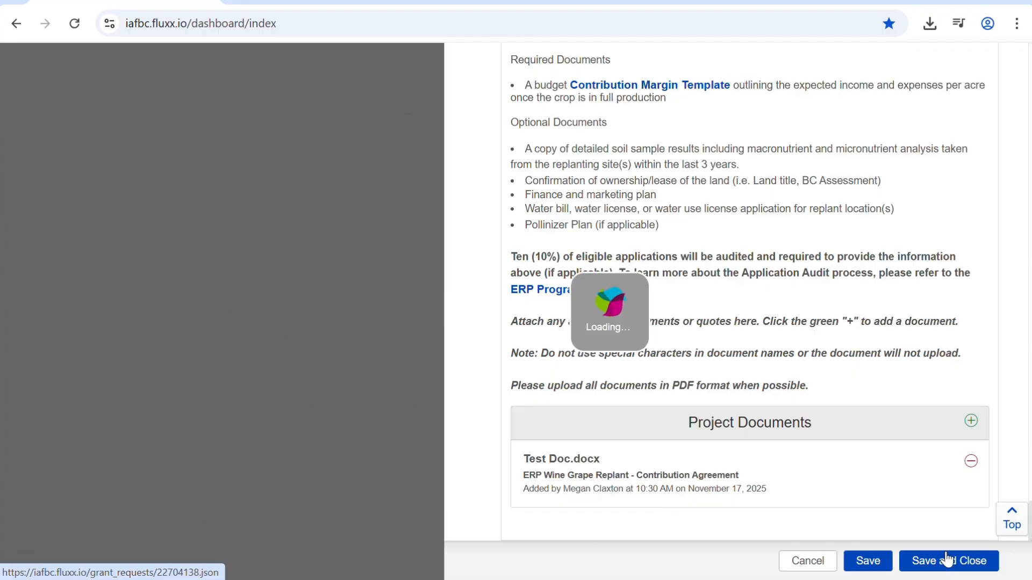